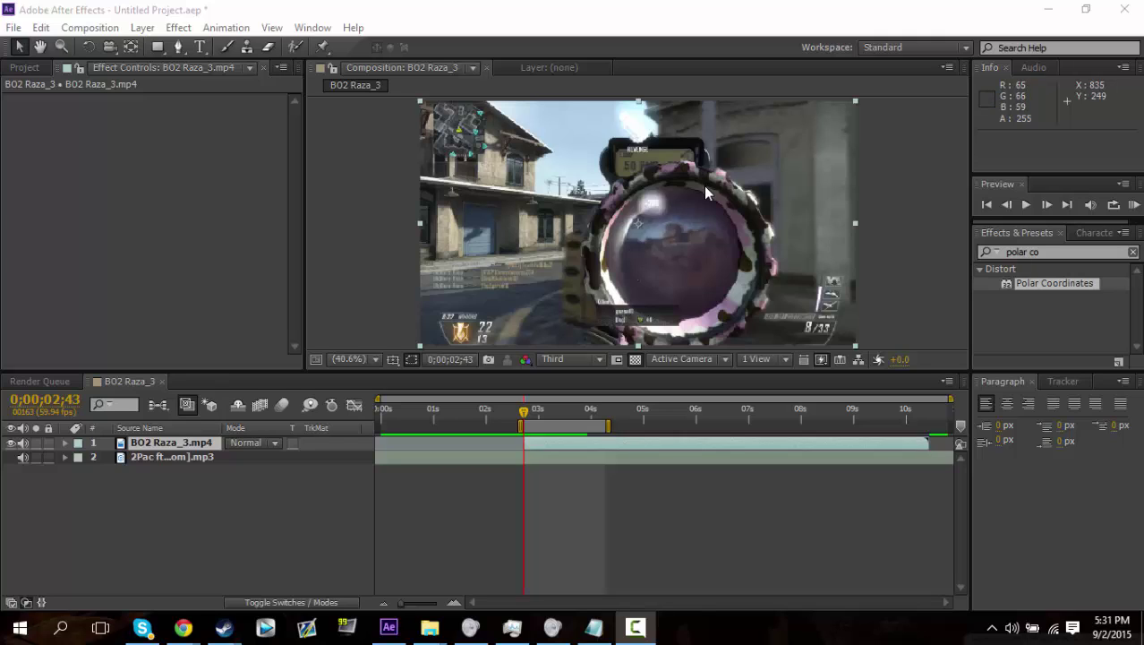
Step: Replay the YouTube reference from 0:24 to 0:28 to see the cyan ring around the scope
click(1046, 8)
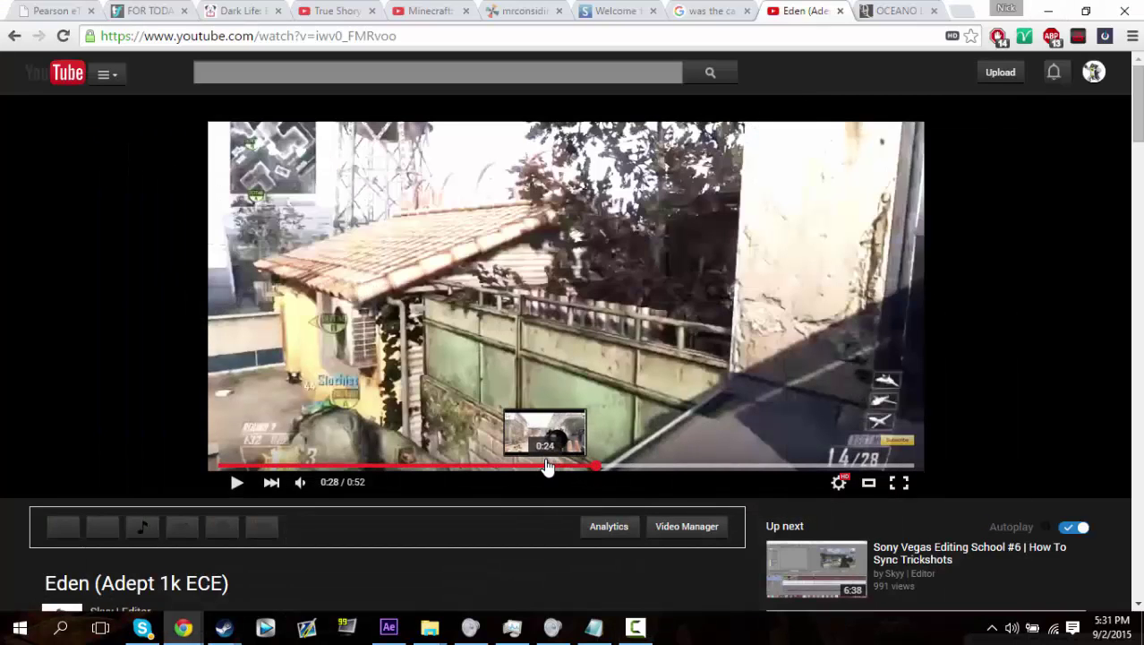
click(546, 466)
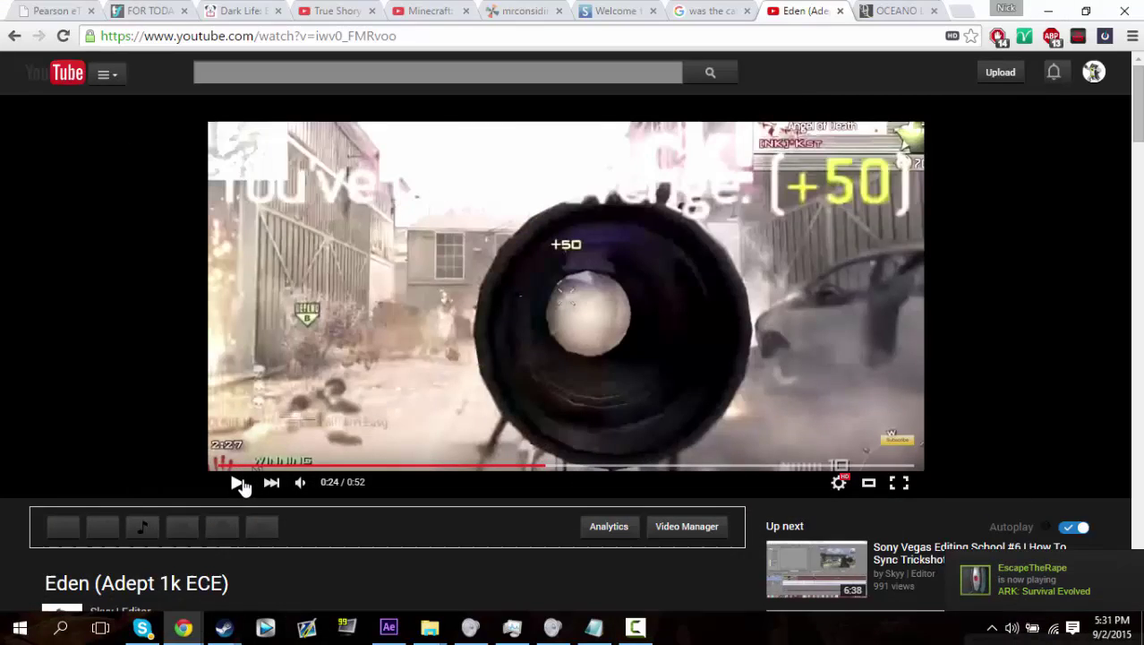
click(238, 484)
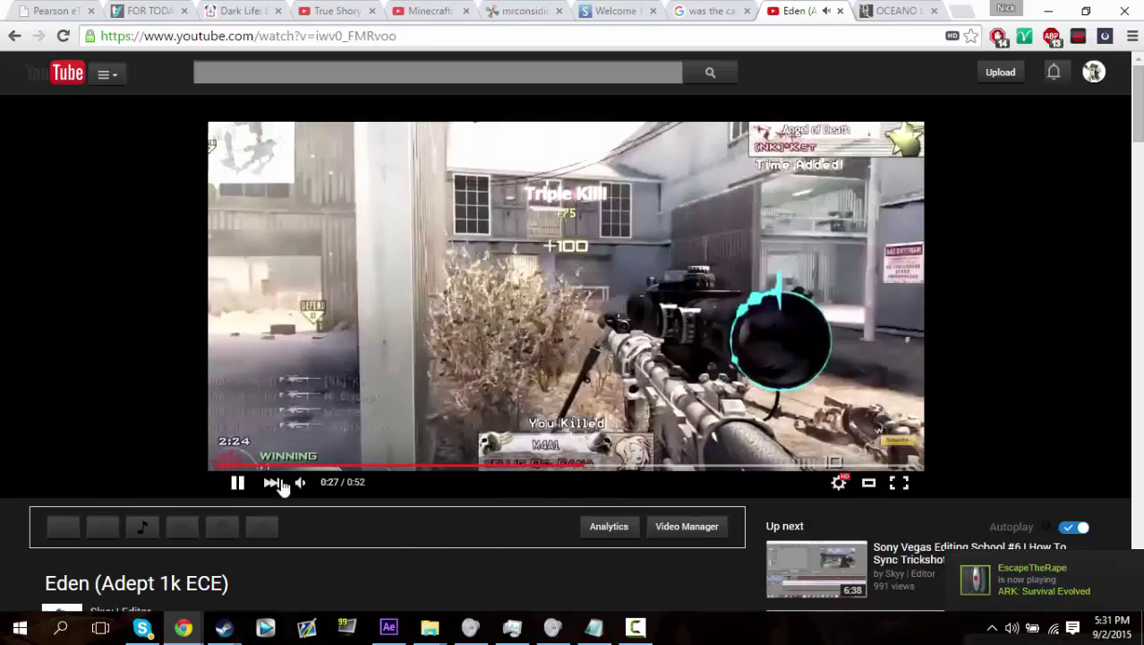
click(238, 483)
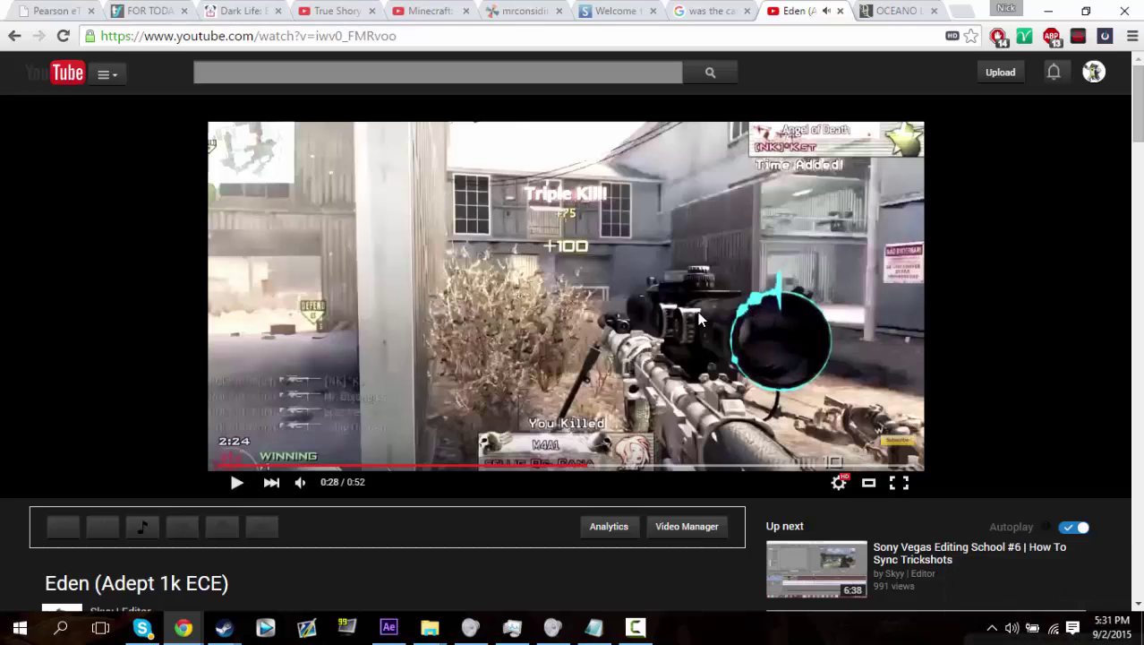
Step: Return to After Effects and scrub the BO2 Raza_3 comp to 0;00;02;43
click(389, 627)
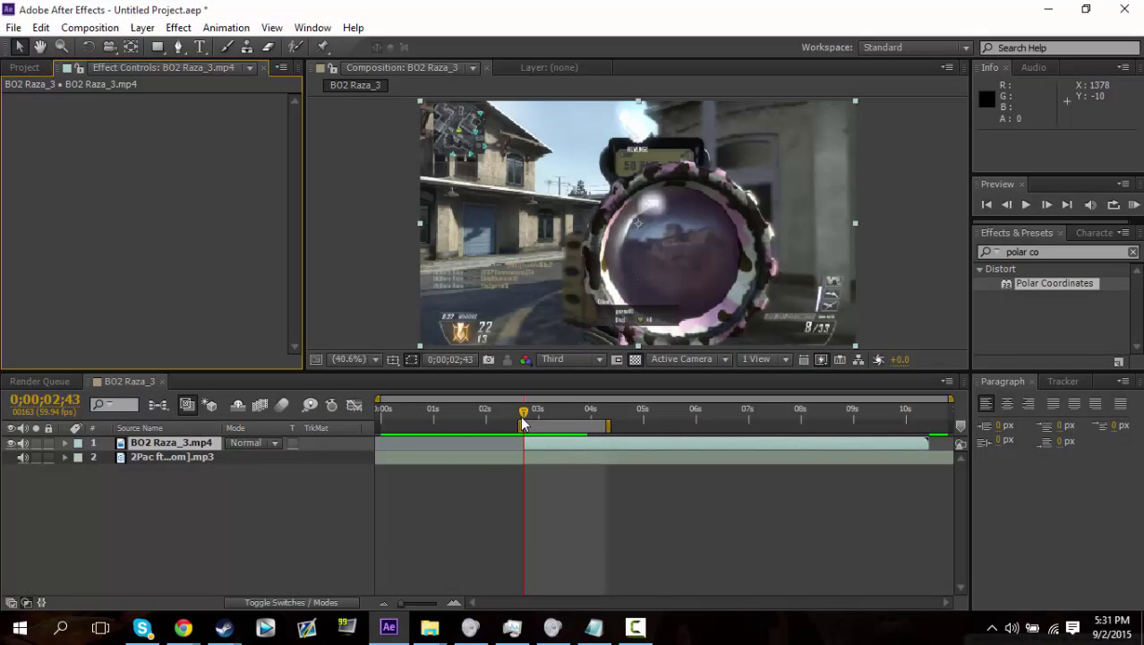
drag(527, 414, 524, 419)
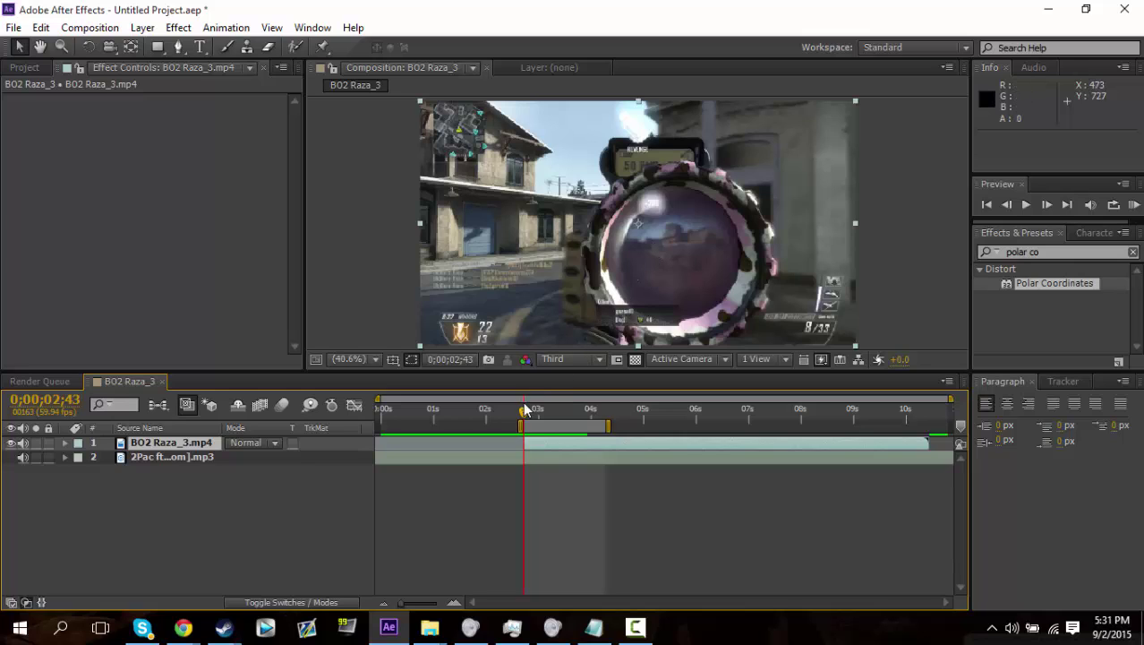
Step: Create comp-sized Black Solid 2 with Ctrl+Y and set its in-point to 0;00;02;43
click(186, 488)
key(ctrl+y)
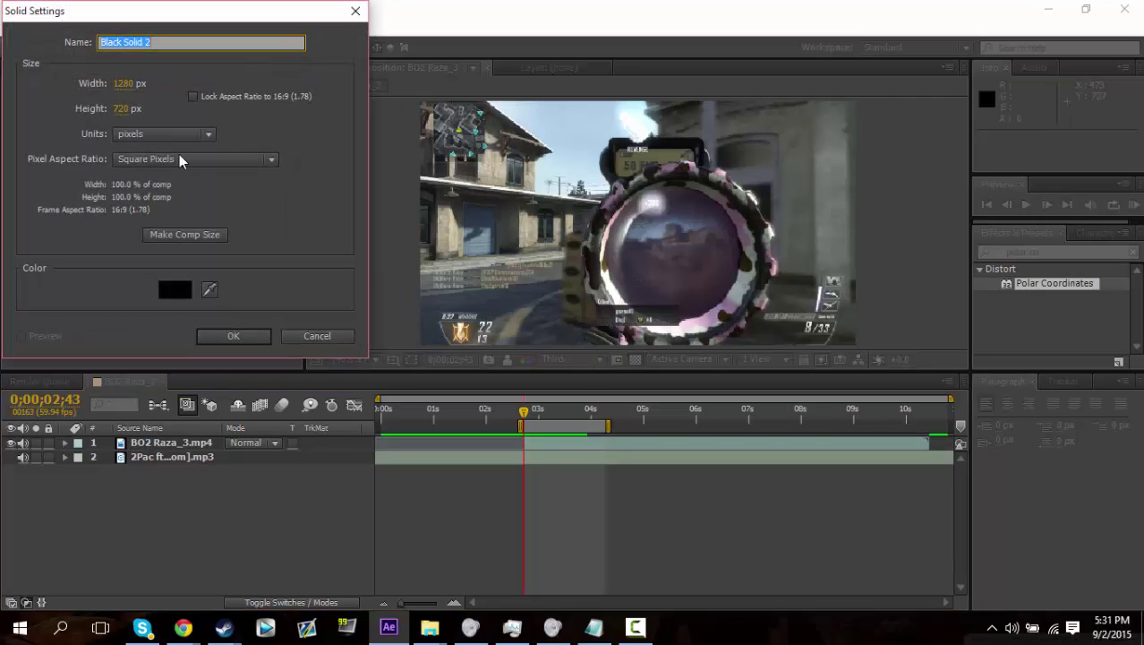
click(185, 236)
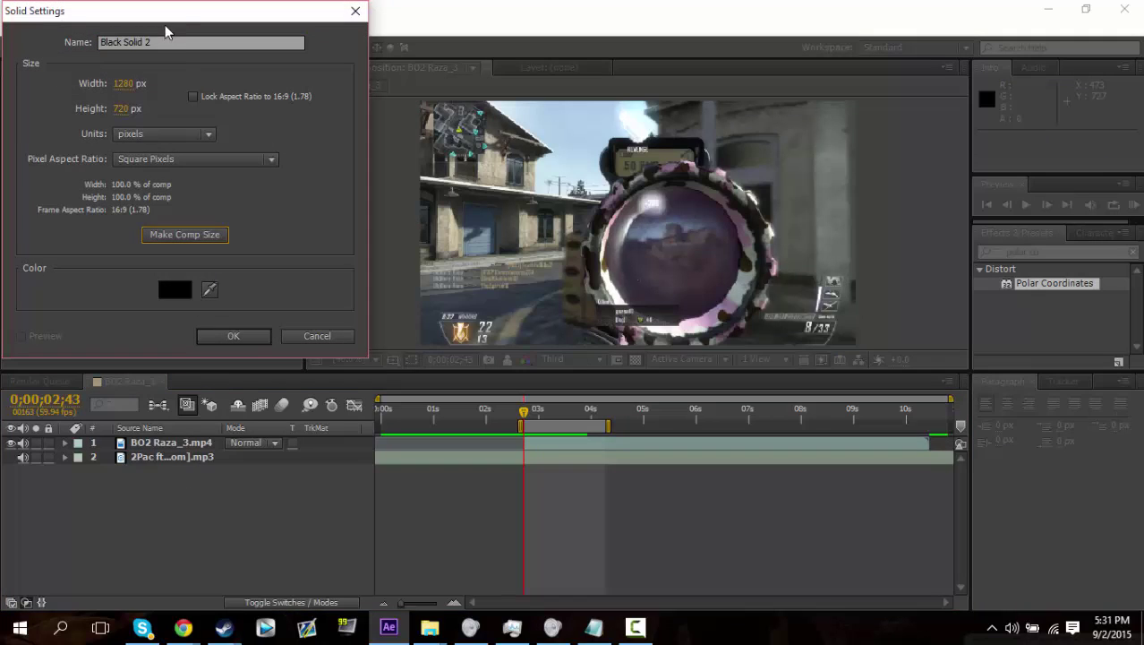
click(233, 336)
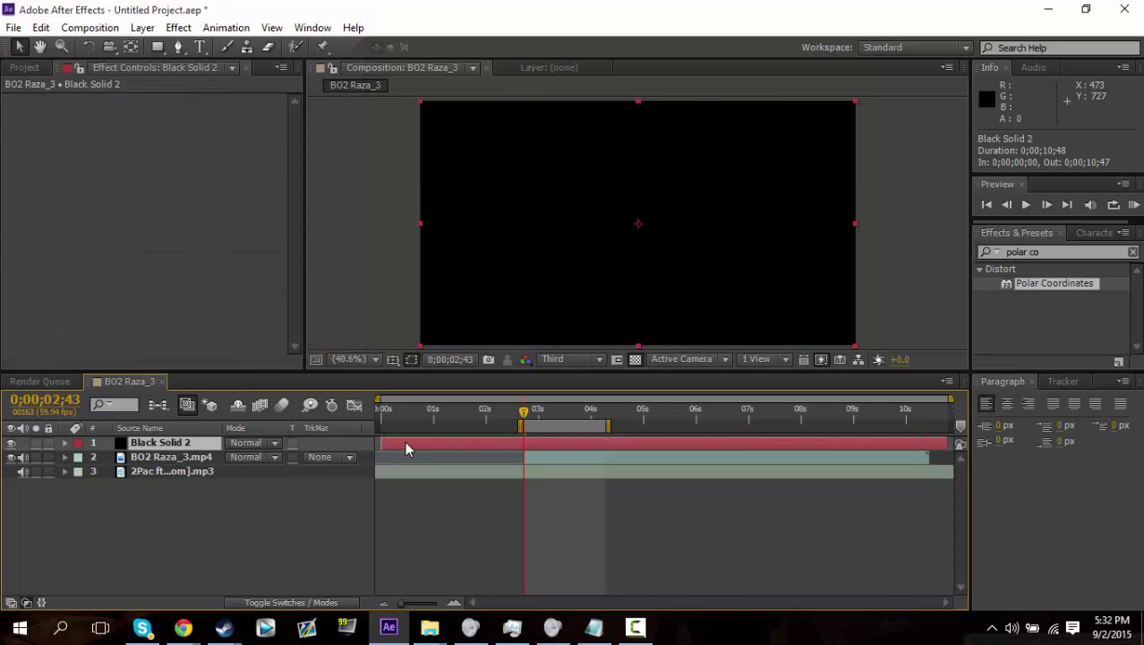
drag(382, 440, 525, 441)
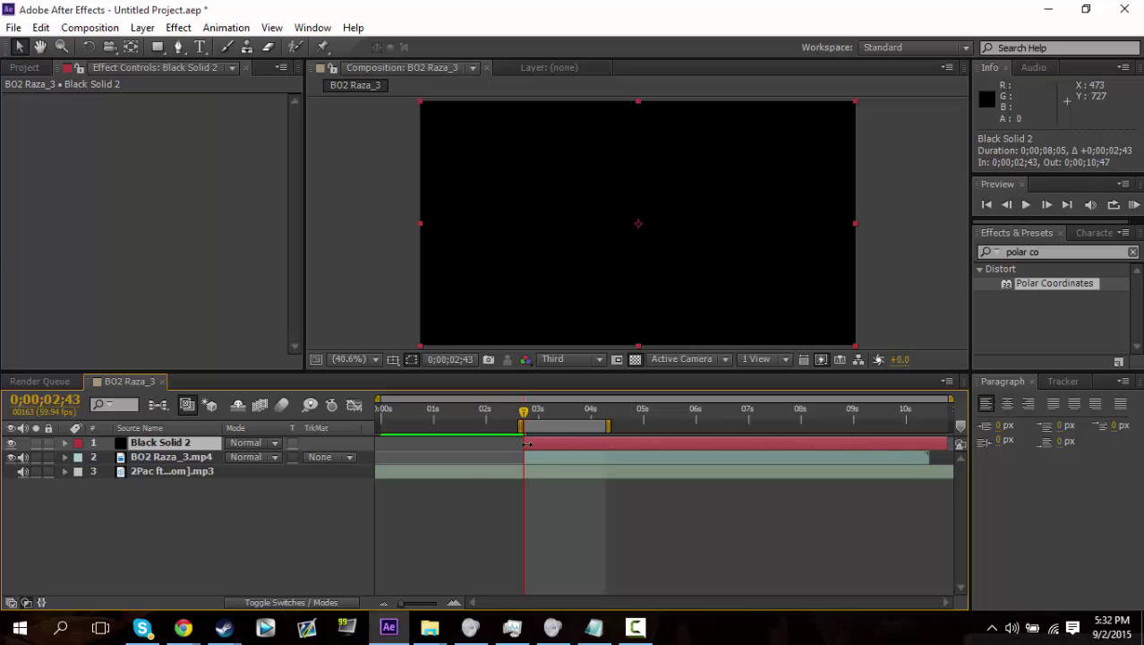
Step: Search 'audio spec' in Effects & Presets and apply Audio Spectrum to Black Solid 2
click(1057, 253)
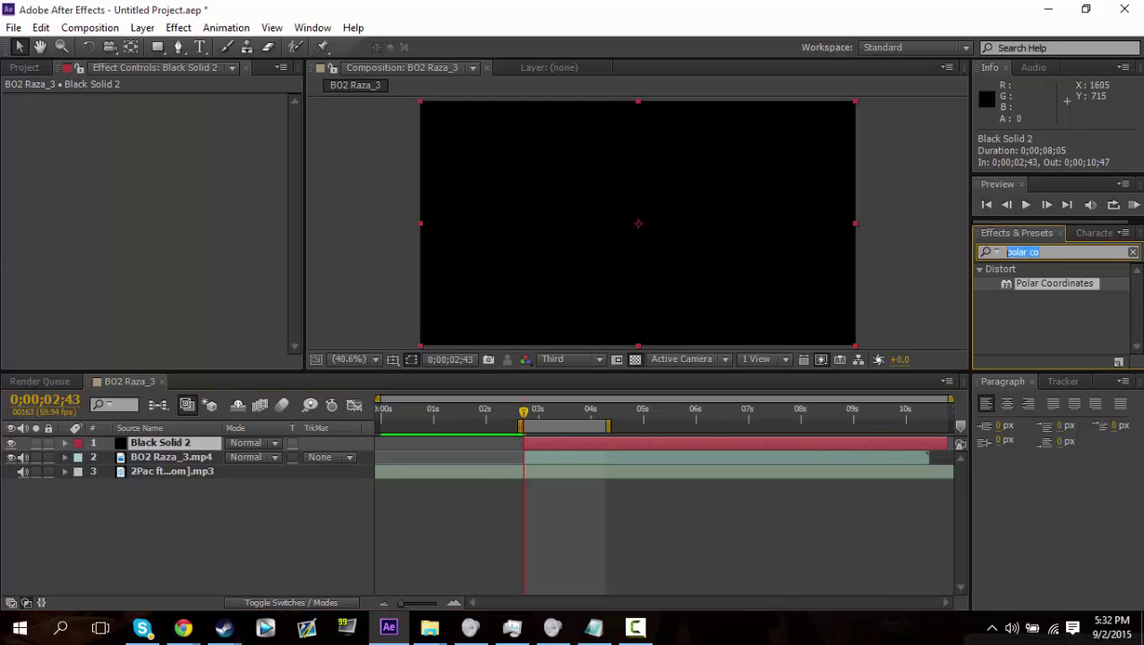
text(audio)
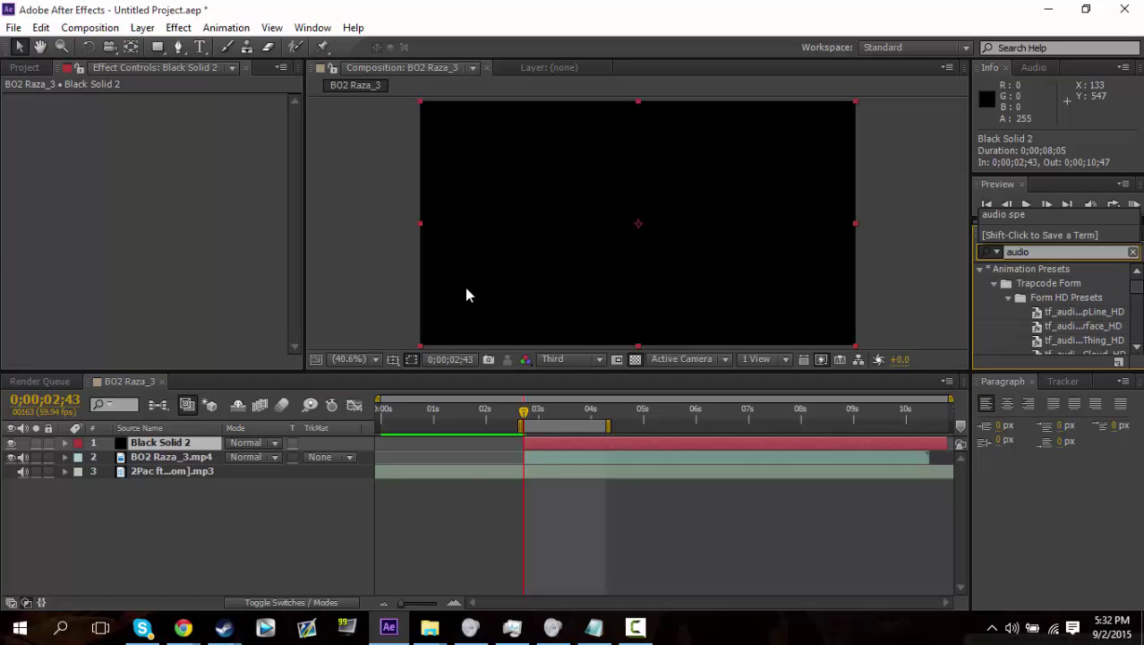
text( spec)
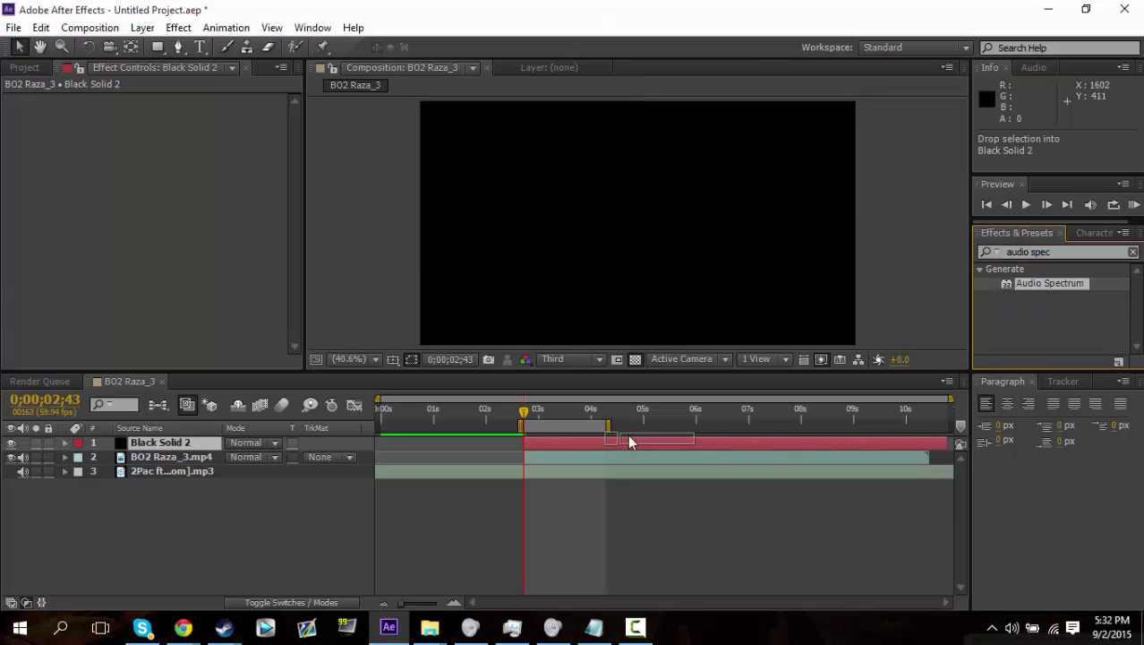
drag(1050, 285, 566, 442)
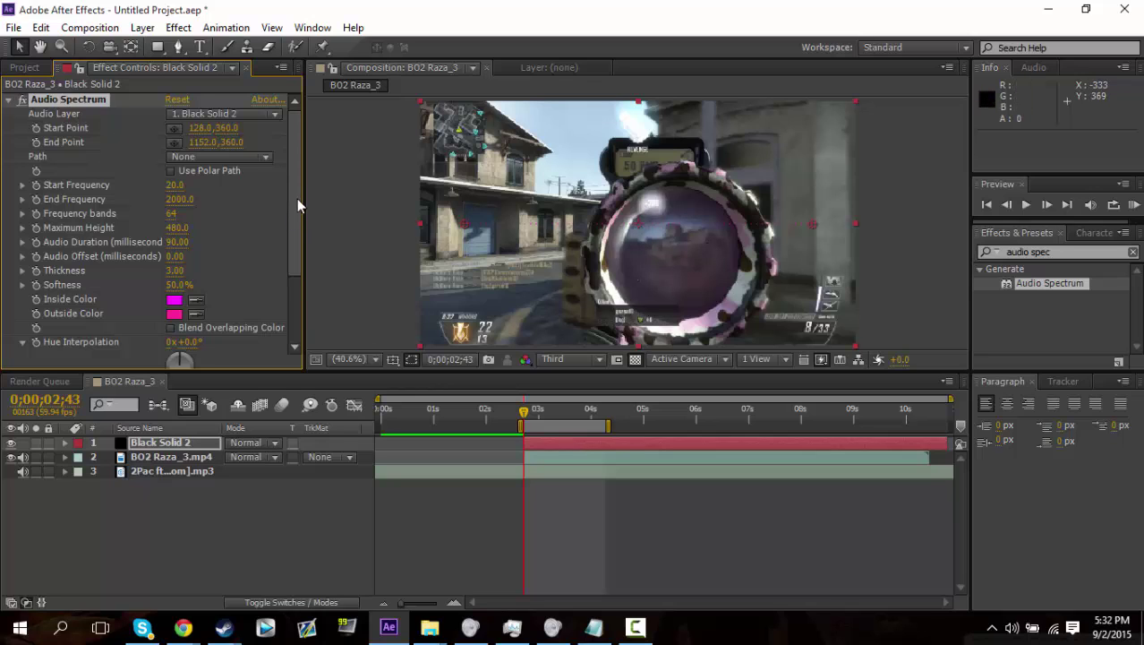
Step: Set Audio Spectrum's Audio Layer to the 2Pac mp3 track
scroll(297, 197, down, 1)
scroll(294, 190, down, 2)
scroll(298, 203, up, 1)
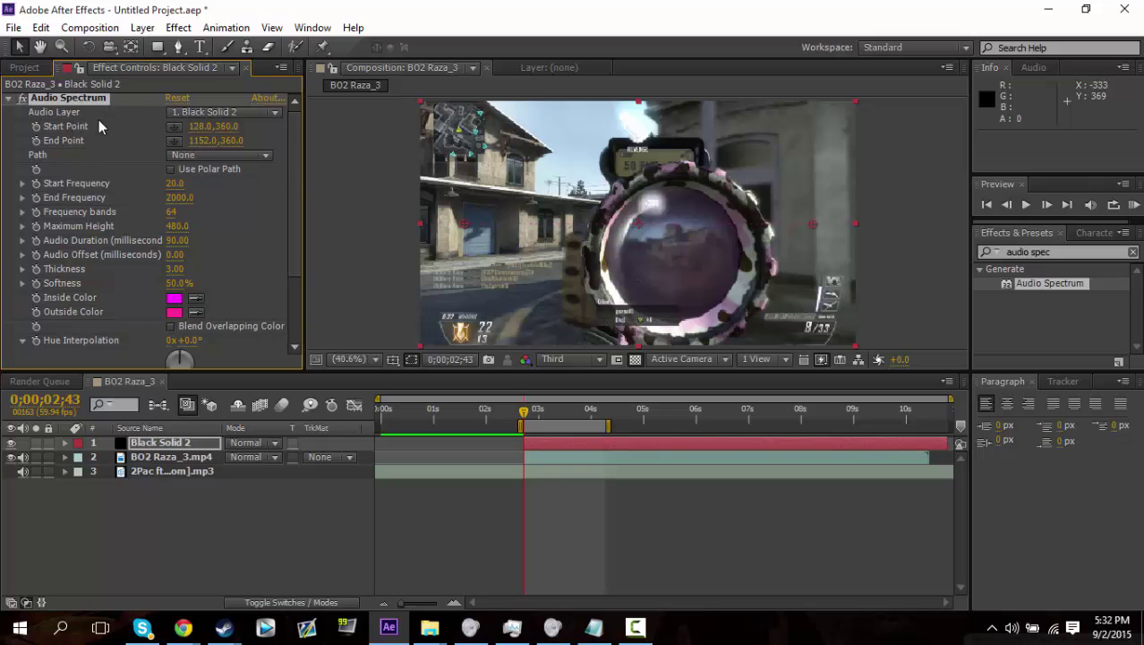
click(223, 117)
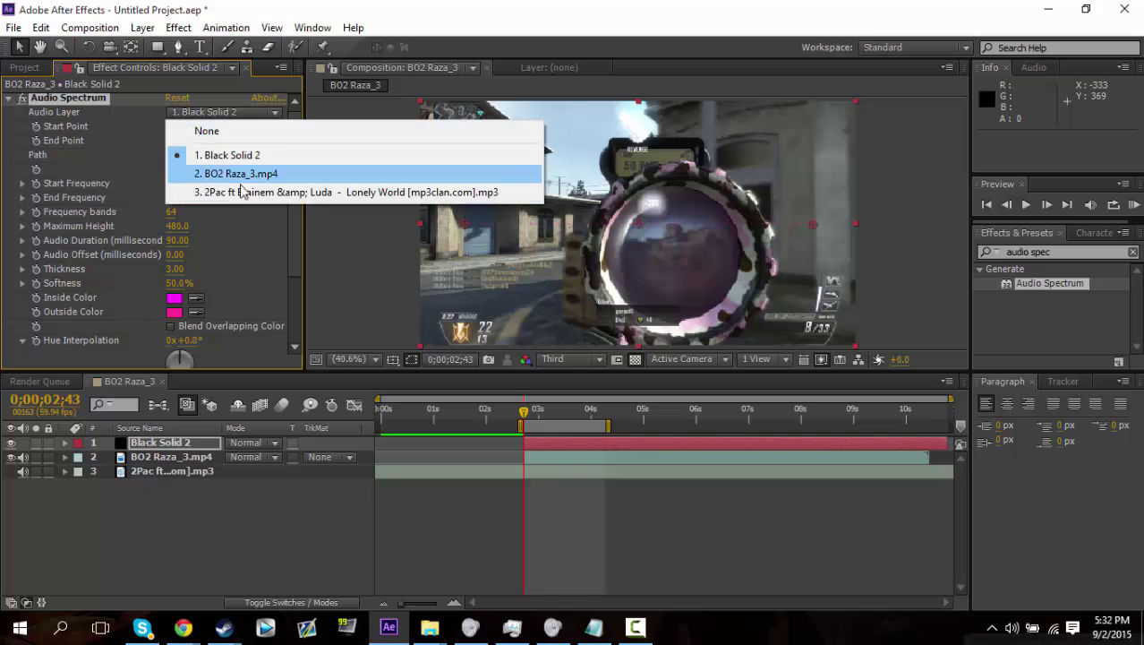
click(316, 192)
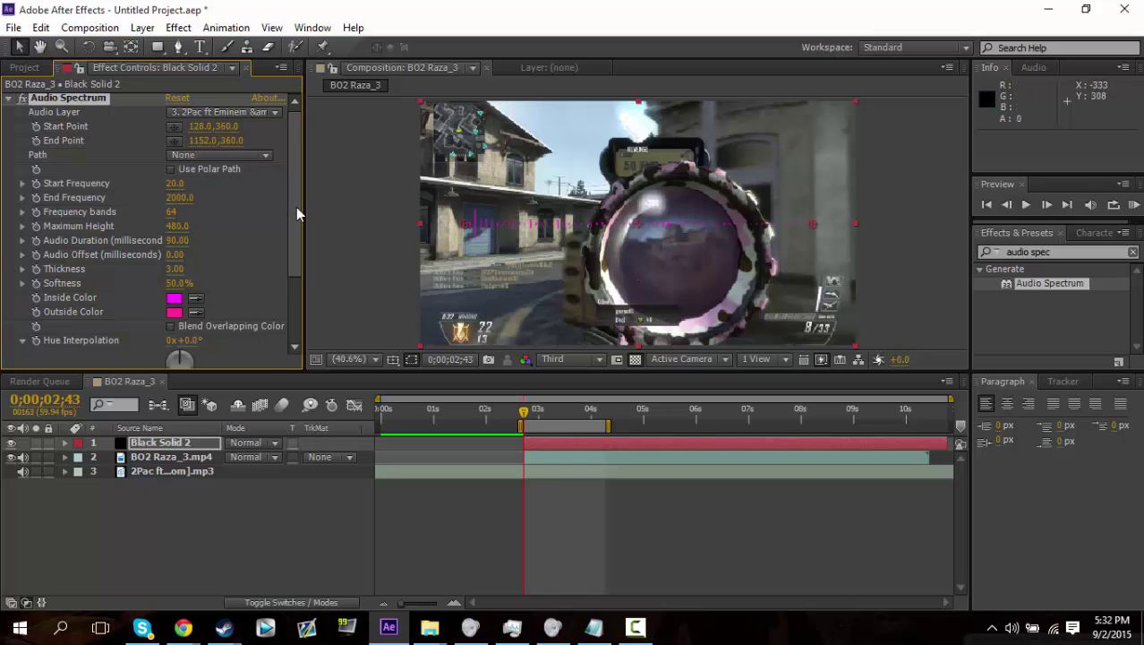
Step: Set Audio Spectrum's Side Options to Side B
scroll(296, 216, down, 1)
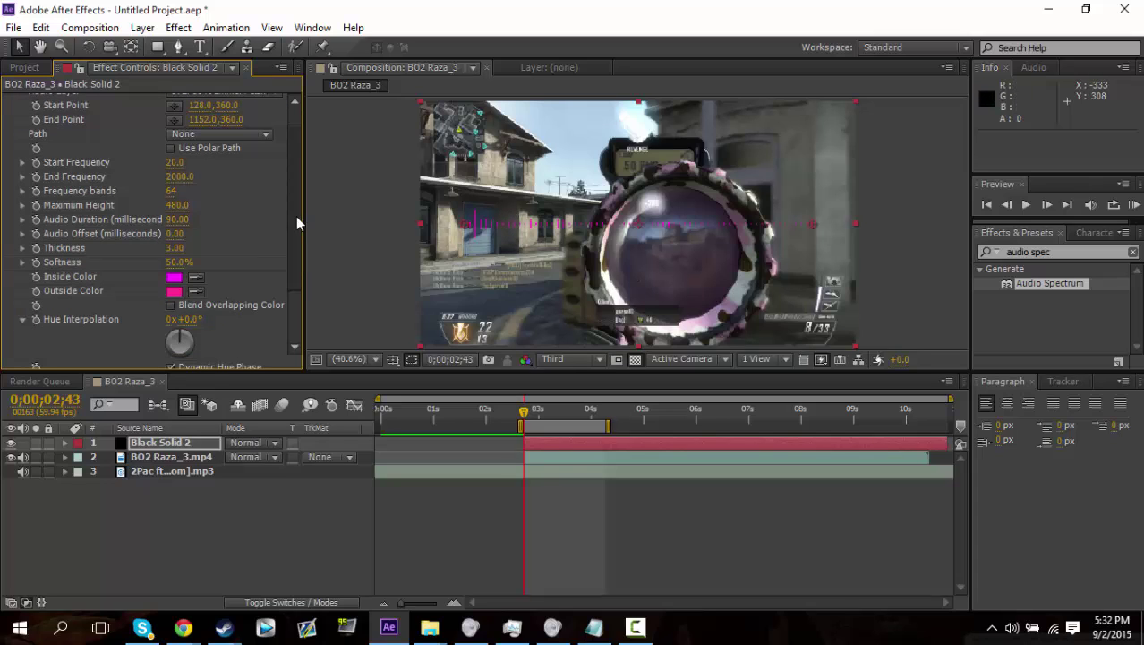
scroll(295, 219, down, 2)
scroll(298, 264, down, 2)
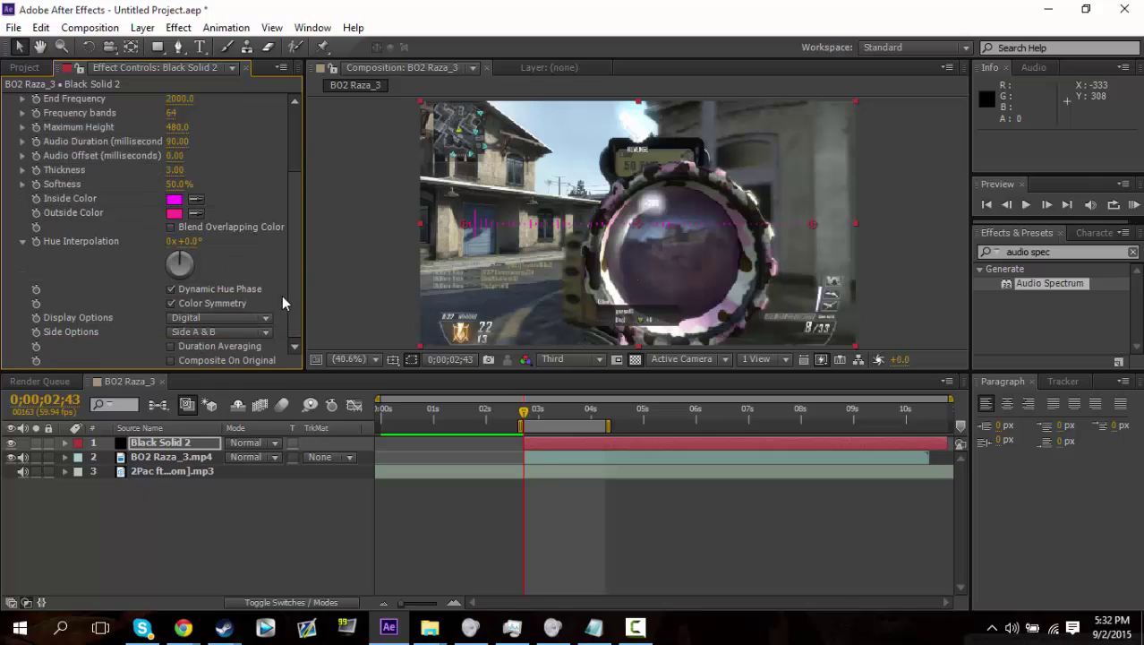
click(220, 331)
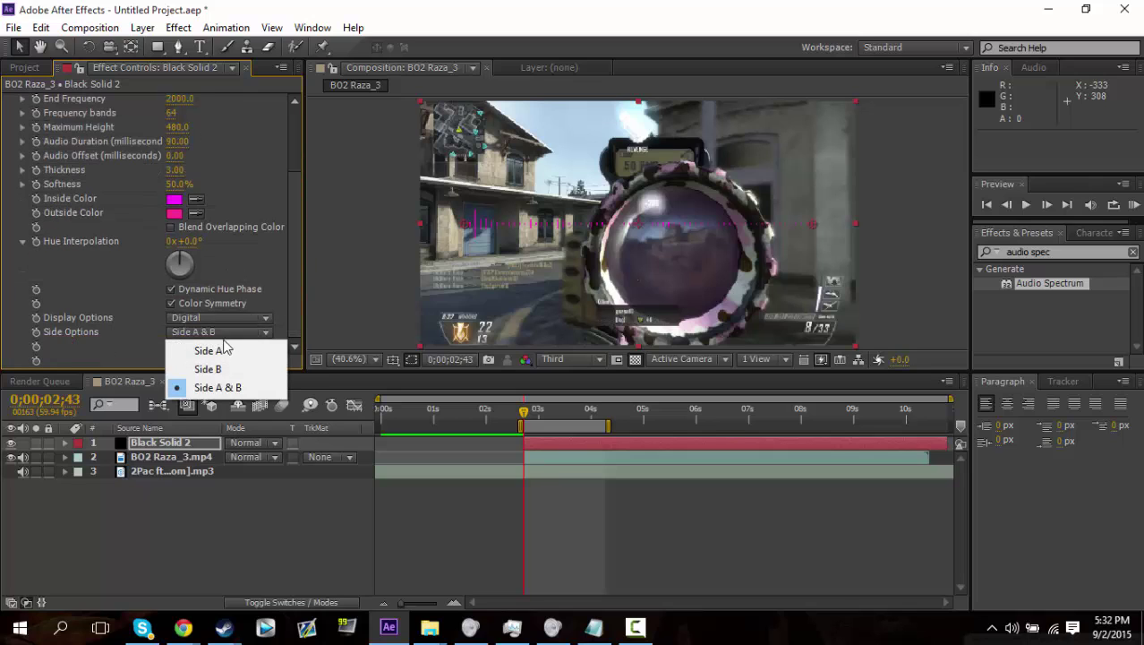
click(208, 369)
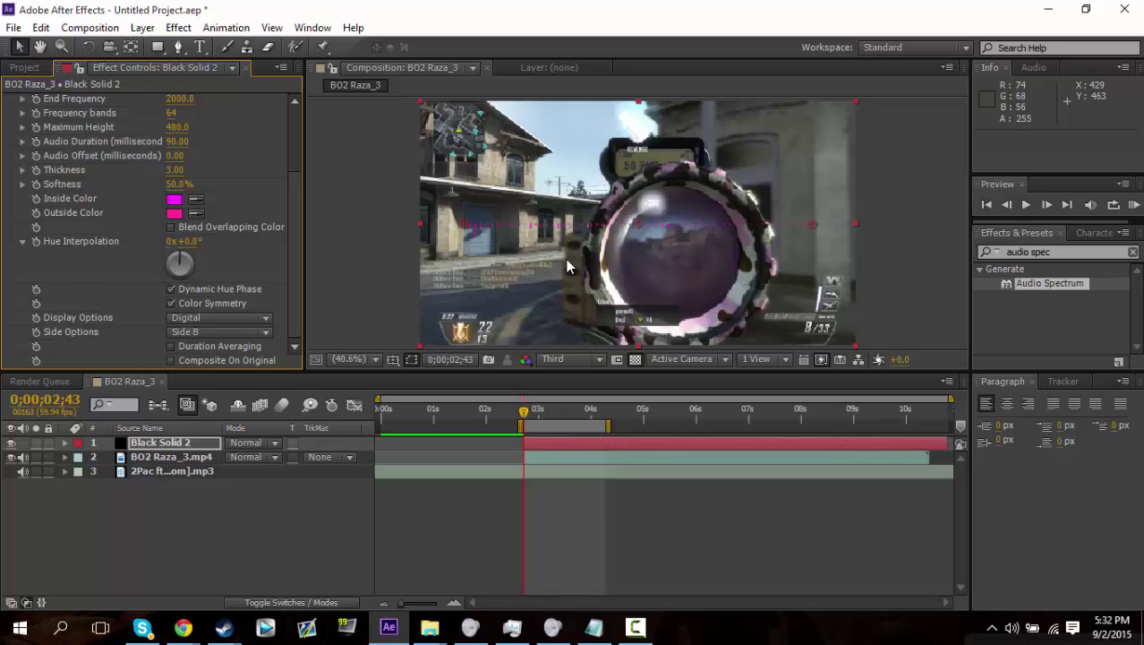
scroll(292, 229, up, 1)
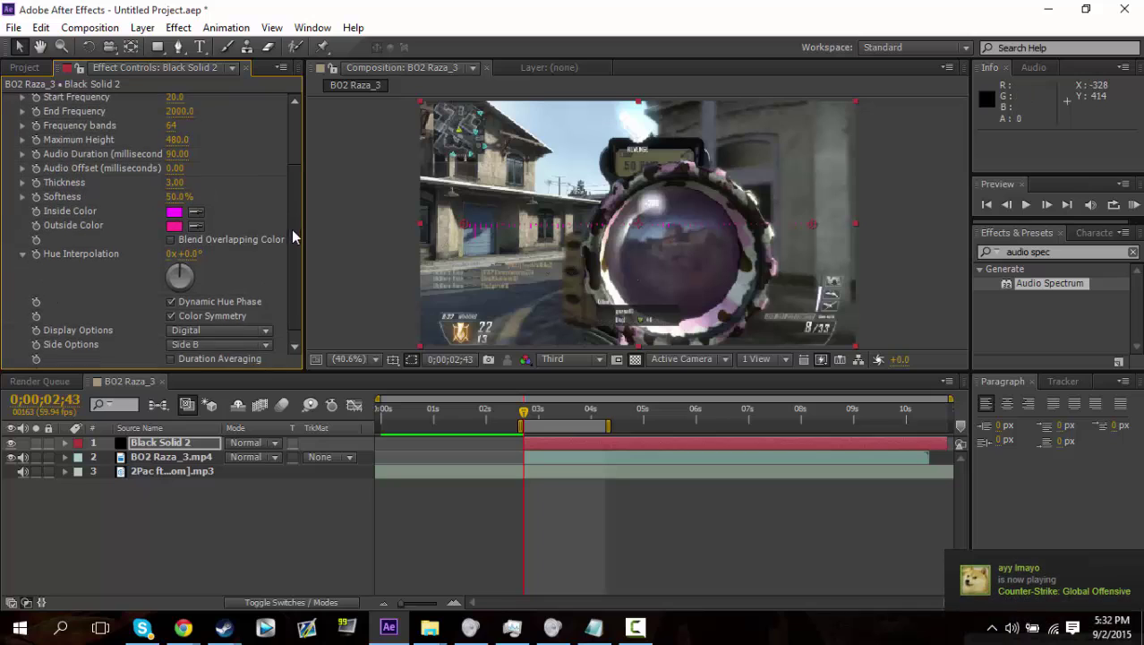
scroll(292, 237, down, 1)
click(210, 332)
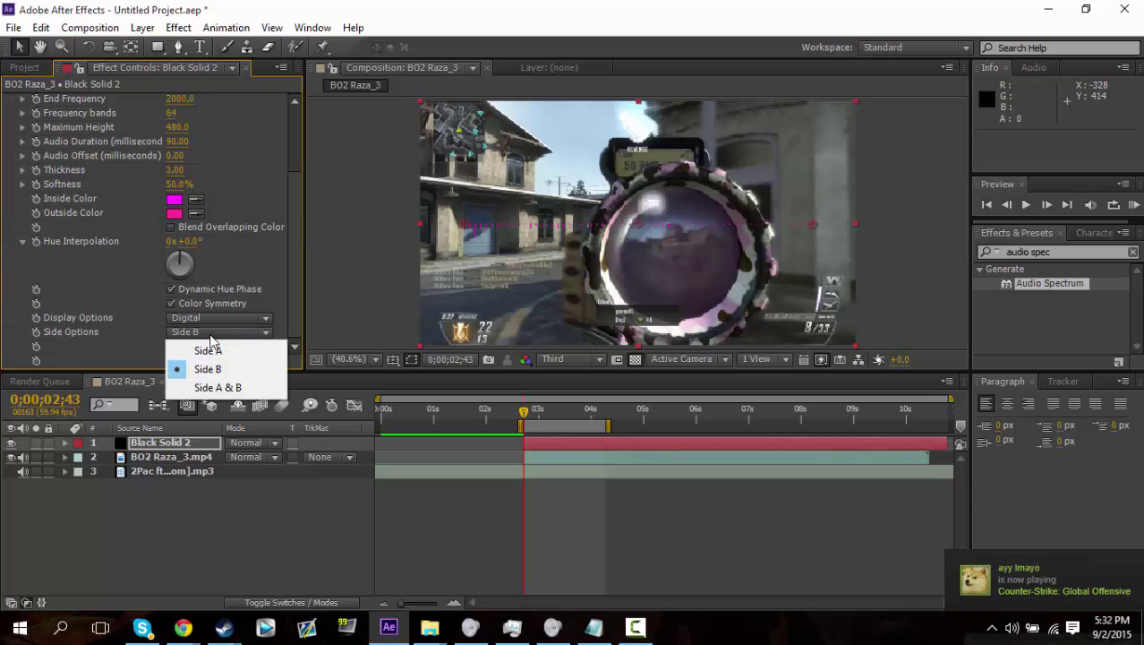
scroll(295, 240, up, 5)
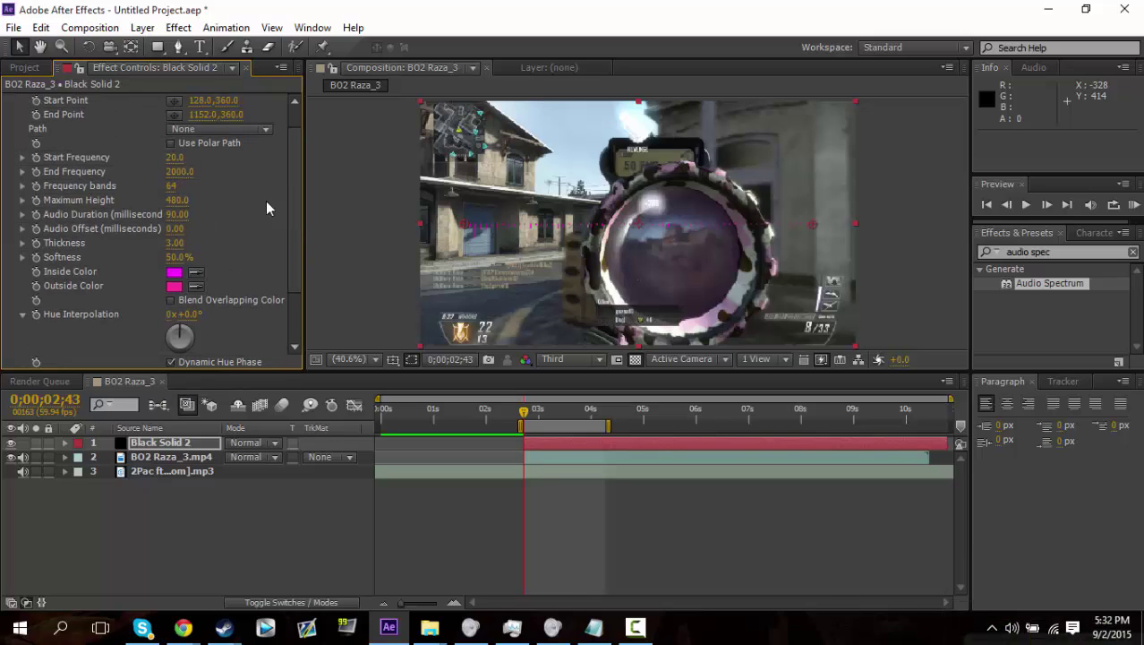
Step: Set Frequency bands to 153, Maximum Height to 1080 and Thickness to 3.20
drag(171, 185, 197, 185)
drag(178, 215, 174, 216)
click(173, 243)
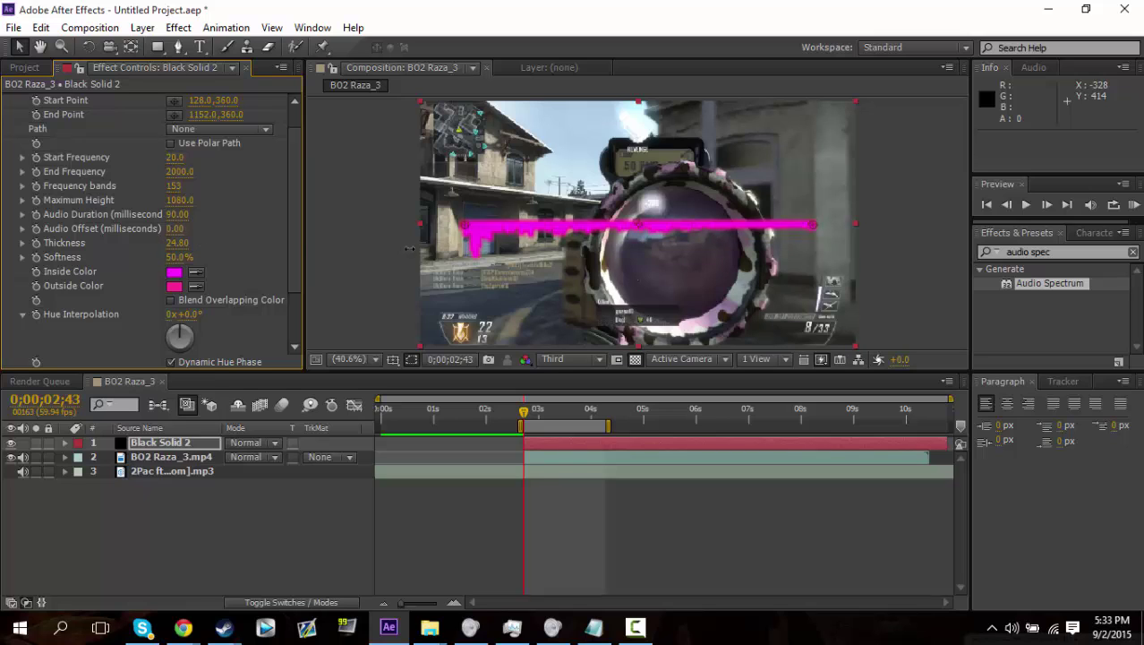
mouse_move(212, 245)
mouse_down()
mouse_move(1057, 252)
mouse_move(192, 243)
mouse_up()
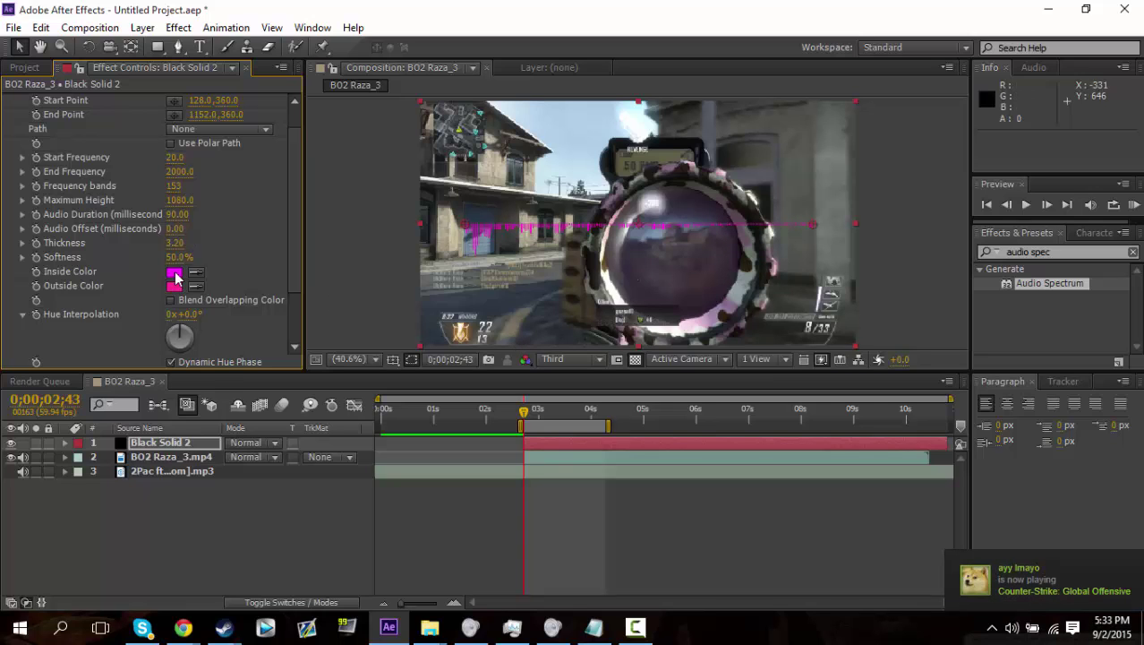
Step: Set the spectrum's Inside Color and Outside Color to dark blue
click(174, 271)
click(295, 202)
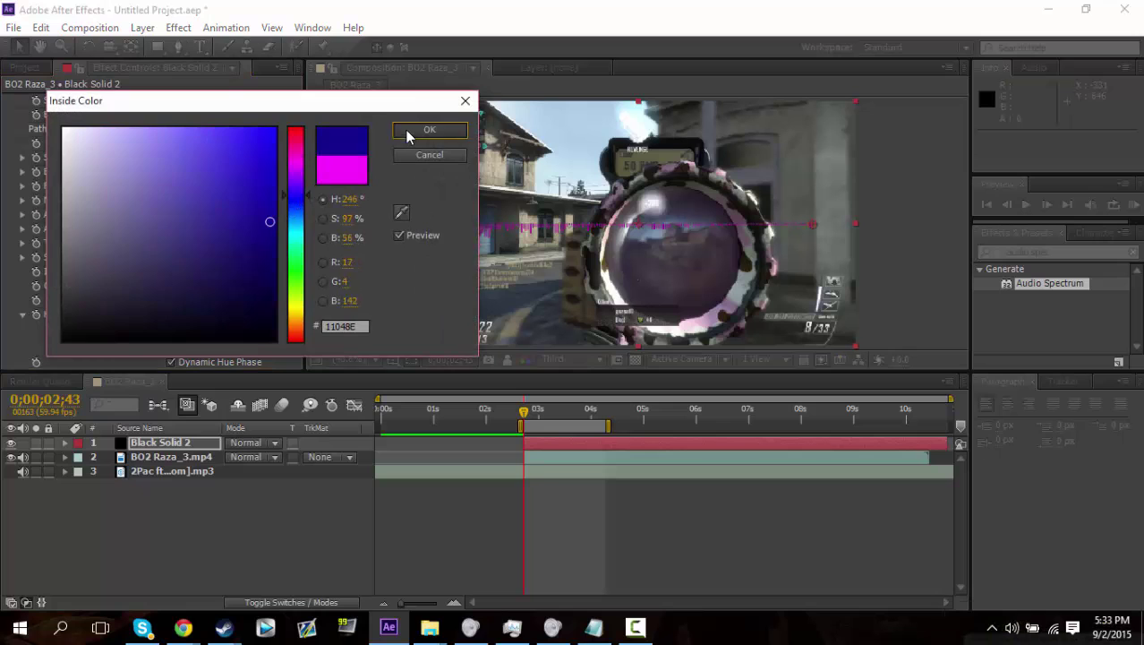
click(429, 130)
click(174, 287)
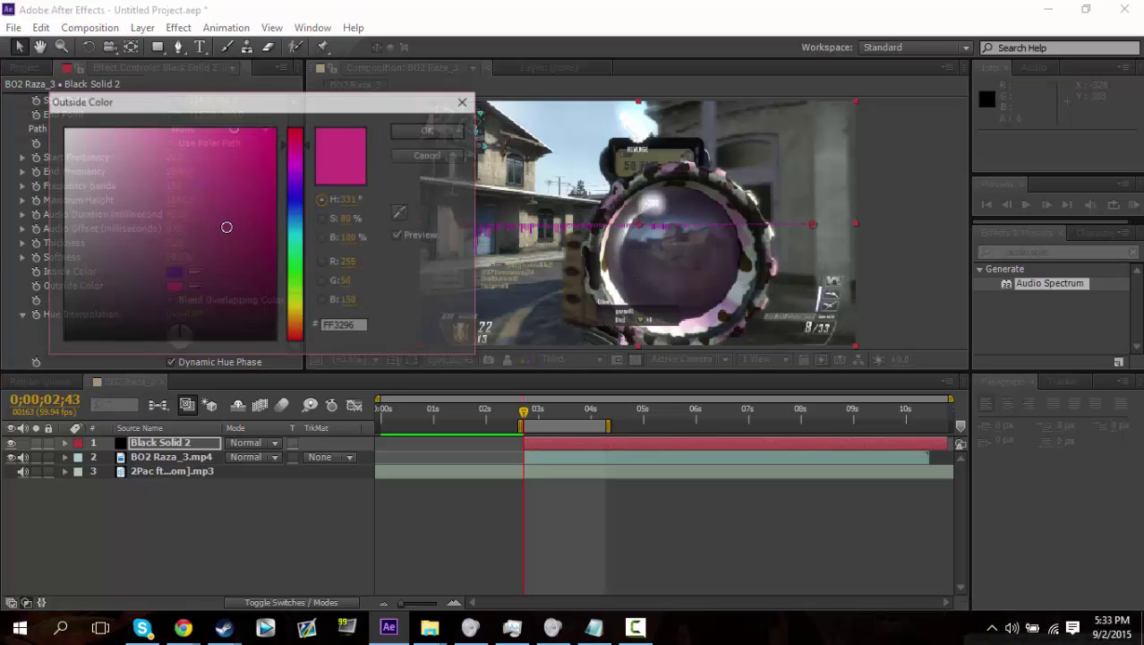
click(296, 201)
click(428, 130)
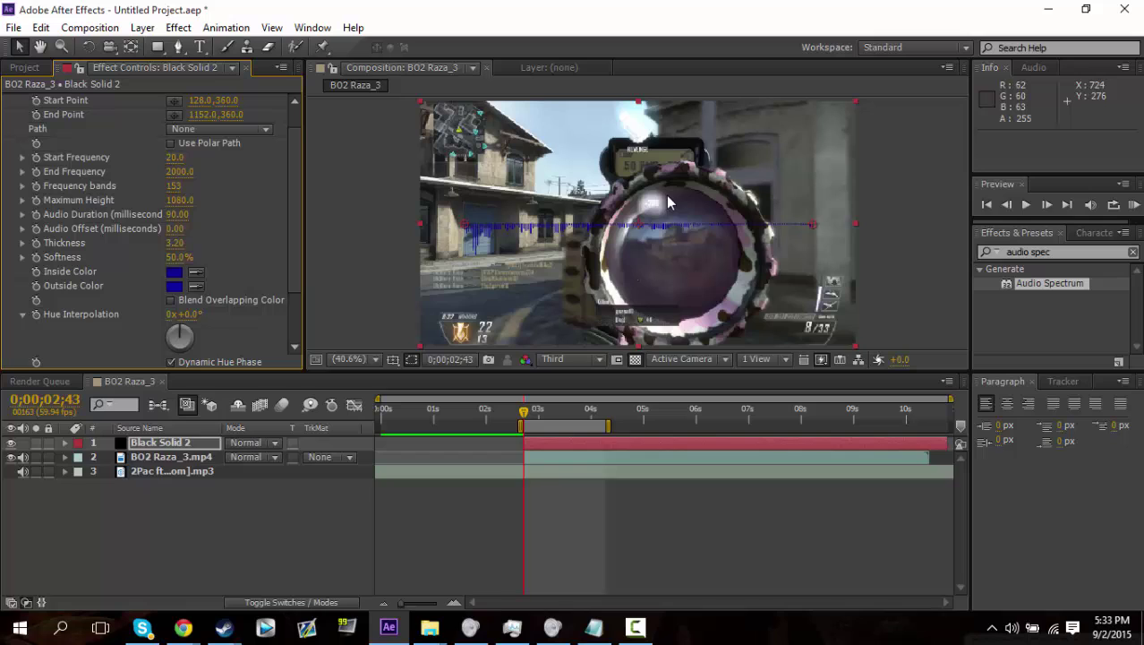
Step: Search 'Polar co' and apply Polar Coordinates to Black Solid 2
click(1064, 253)
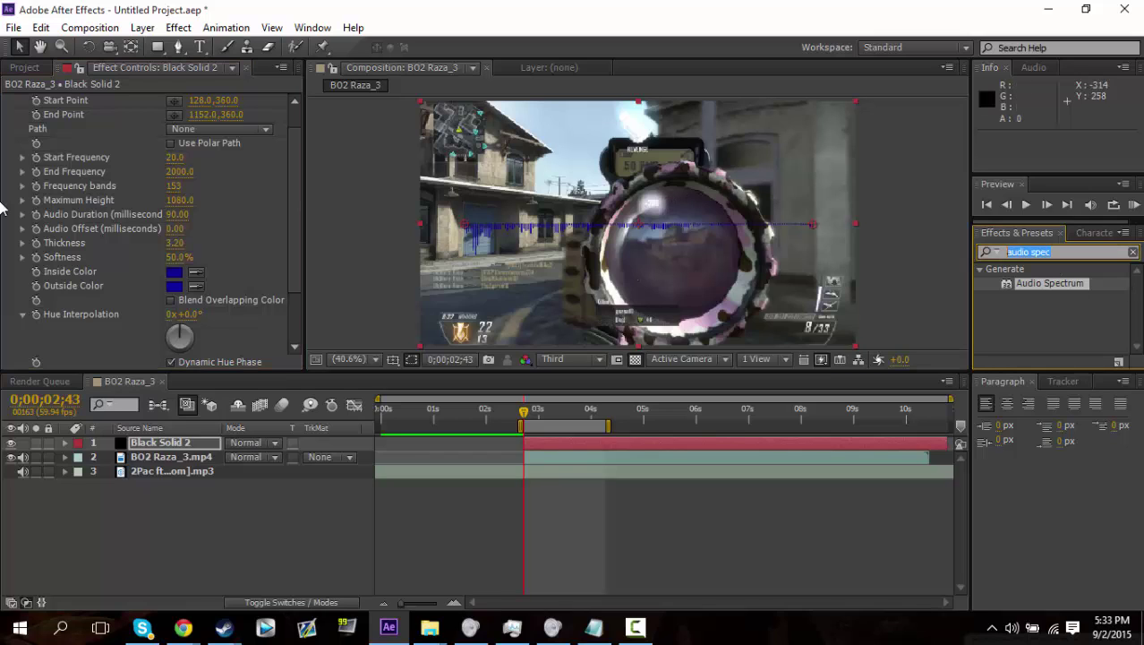
text(Polar co)
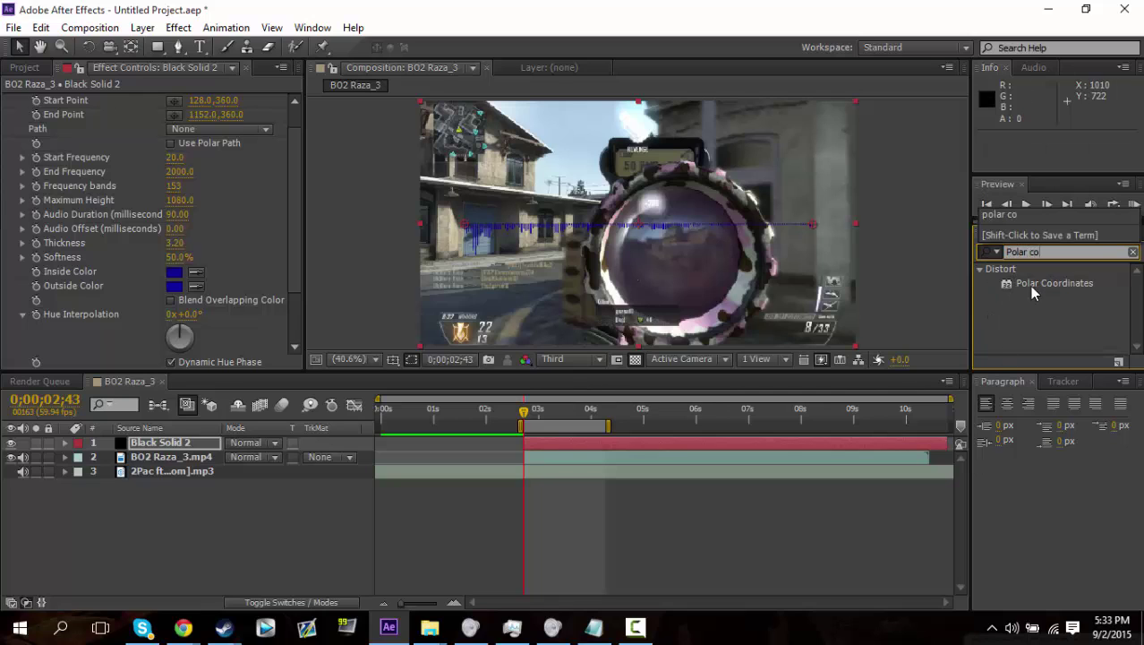
drag(1032, 287, 175, 449)
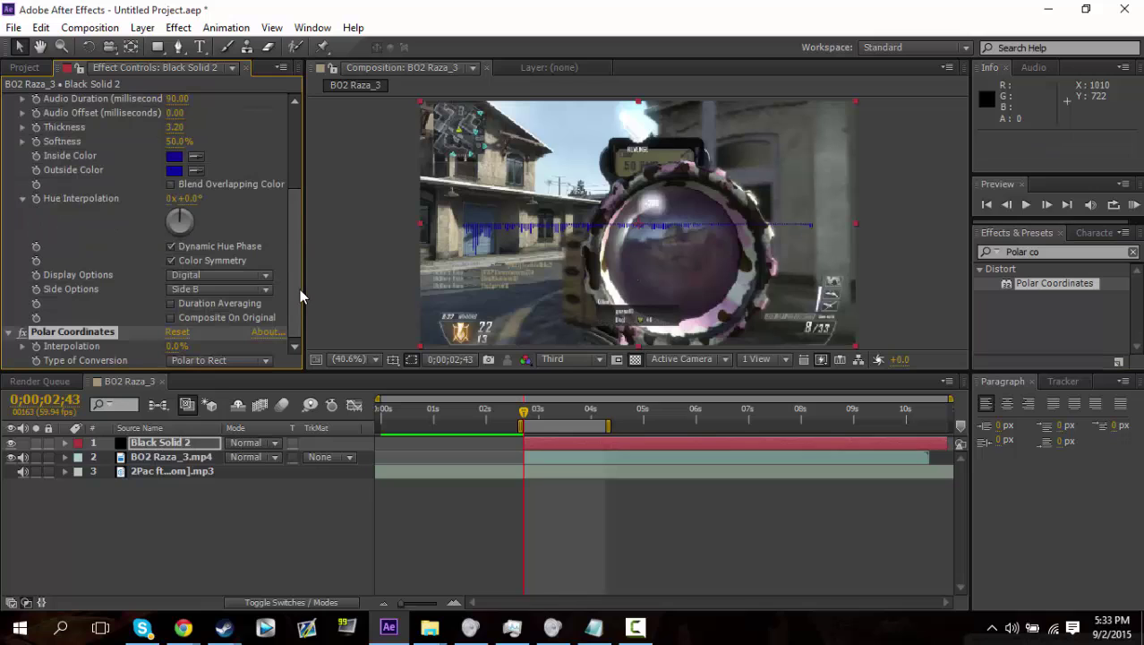
Step: Switch Polar Coordinates to Rect to Polar and scrub Interpolation up to curl the spectrum
click(218, 362)
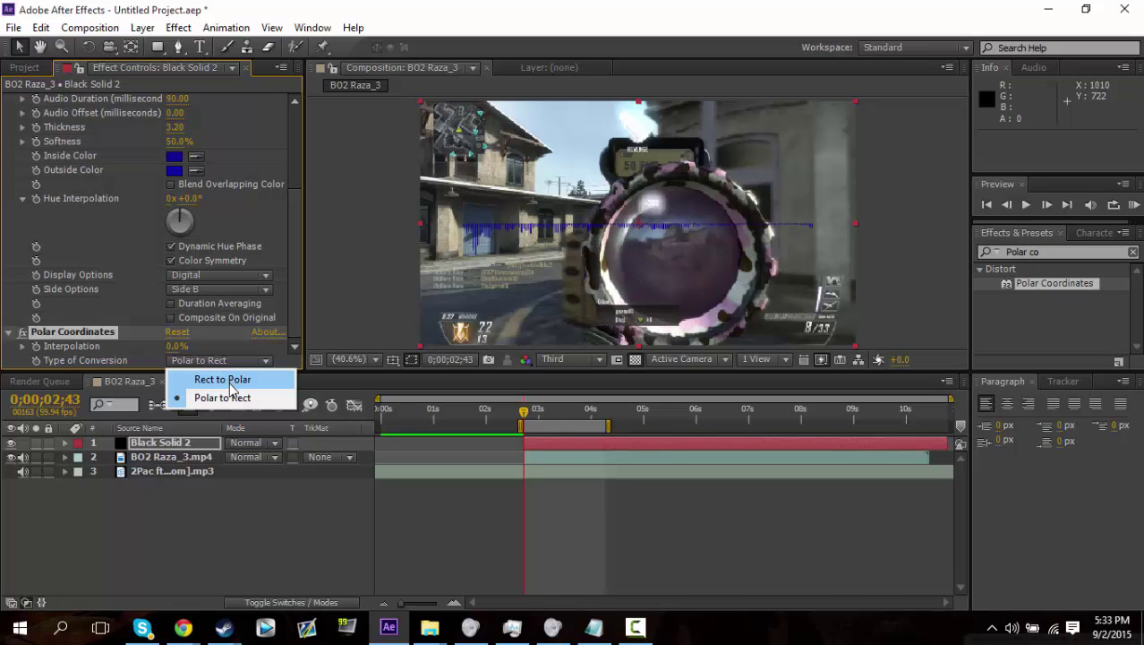
click(226, 379)
drag(174, 349, 233, 356)
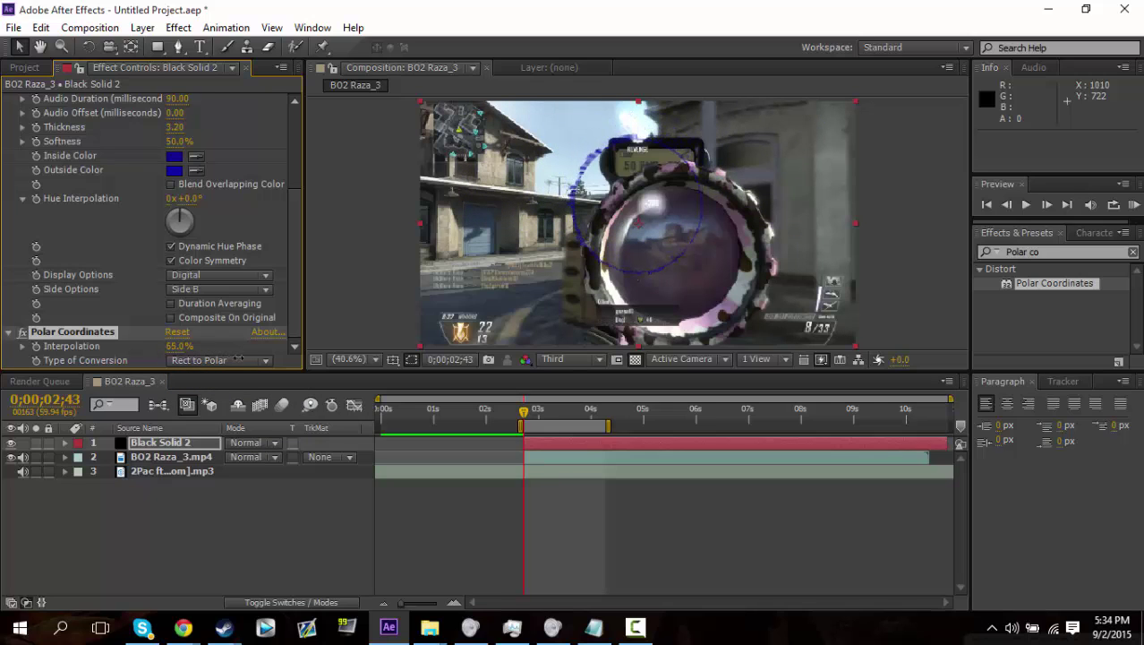
drag(233, 356, 305, 358)
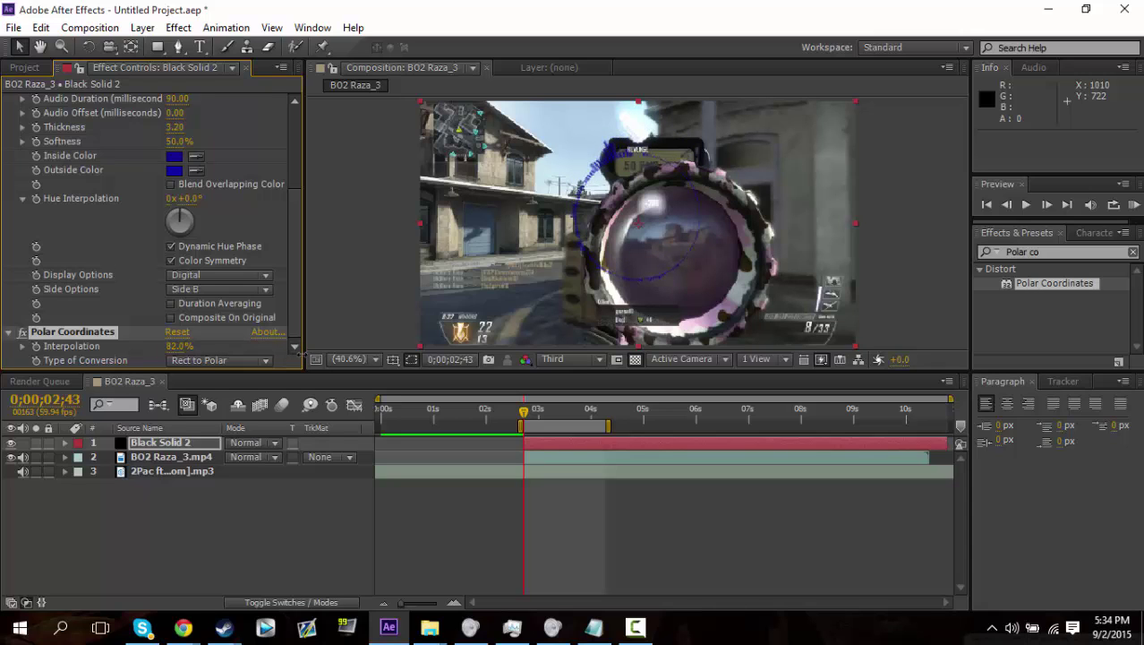
mouse_move(316, 359)
mouse_down()
mouse_move(587, 358)
mouse_move(573, 351)
mouse_up()
Step: Settle Interpolation at 100% so the spectrum forms a full ring, checking it in playback
mouse_move(525, 412)
mouse_down()
mouse_move(581, 416)
mouse_move(525, 423)
mouse_up()
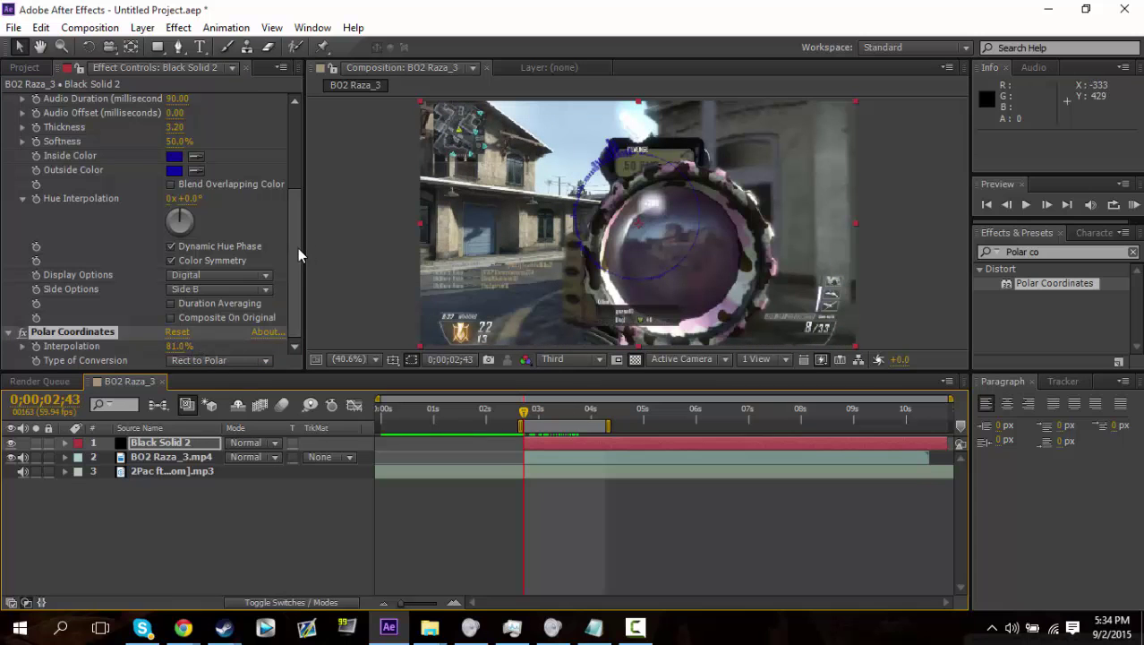
drag(181, 347, 557, 199)
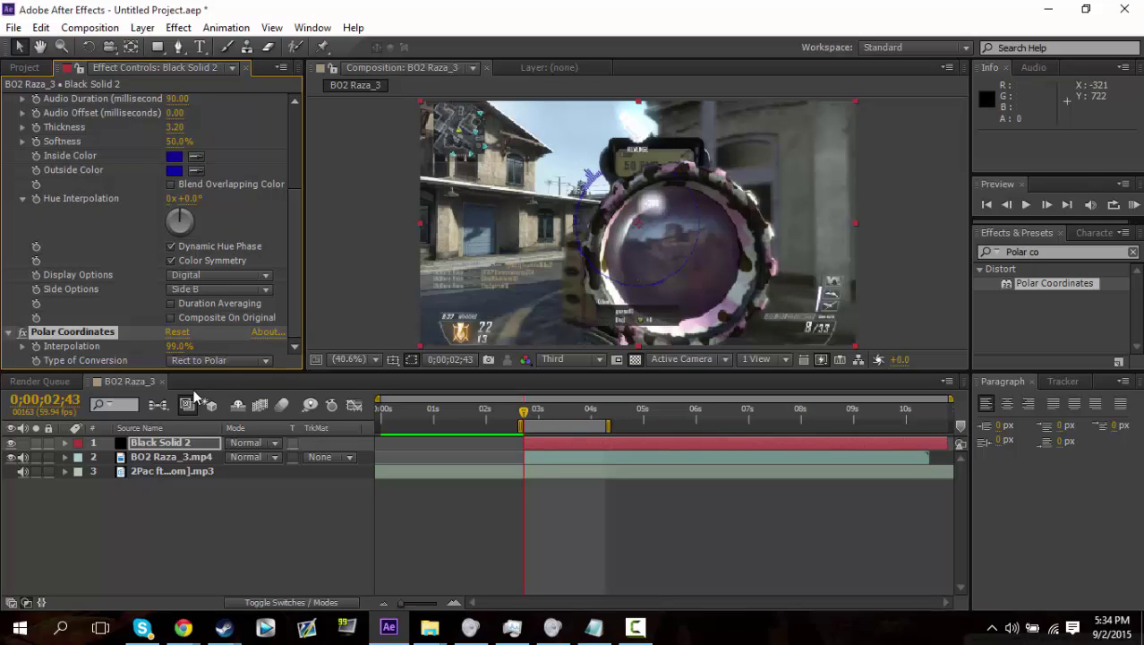
drag(182, 346, 197, 346)
key(space)
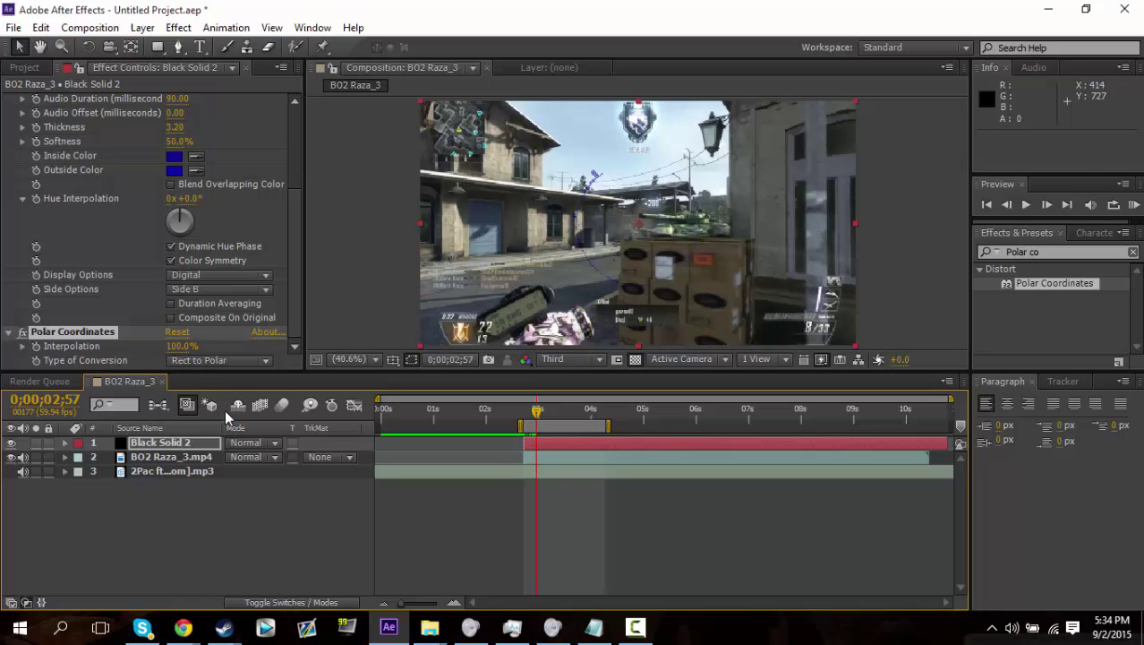
mouse_move(186, 352)
mouse_down()
mouse_move(143, 345)
mouse_move(186, 345)
mouse_up()
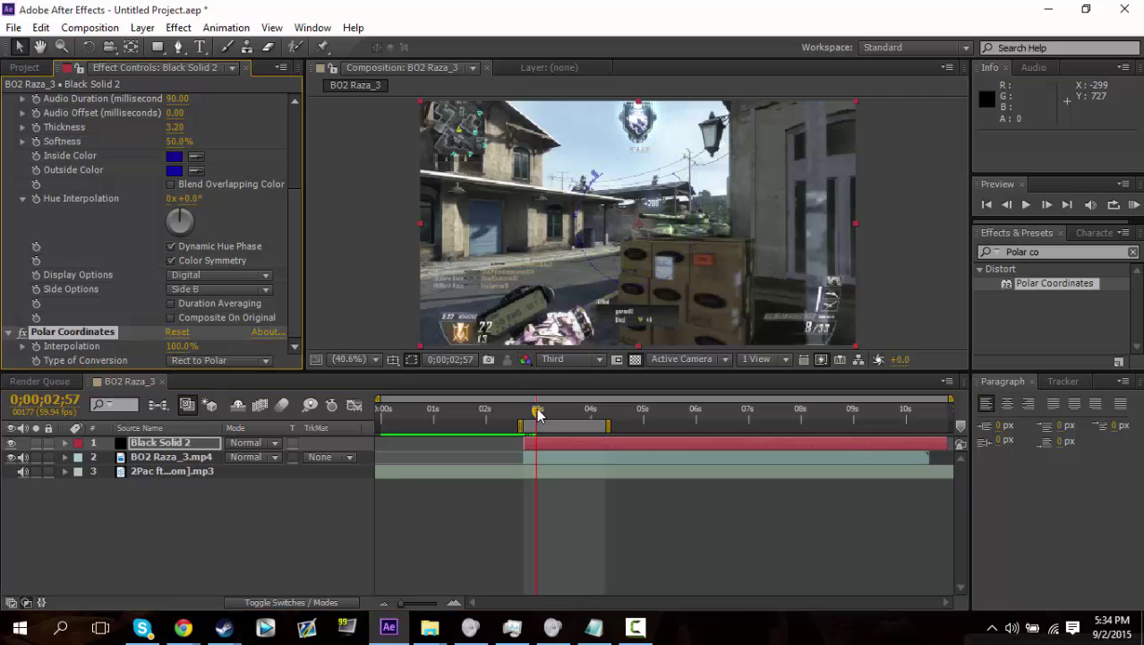
drag(538, 413, 527, 413)
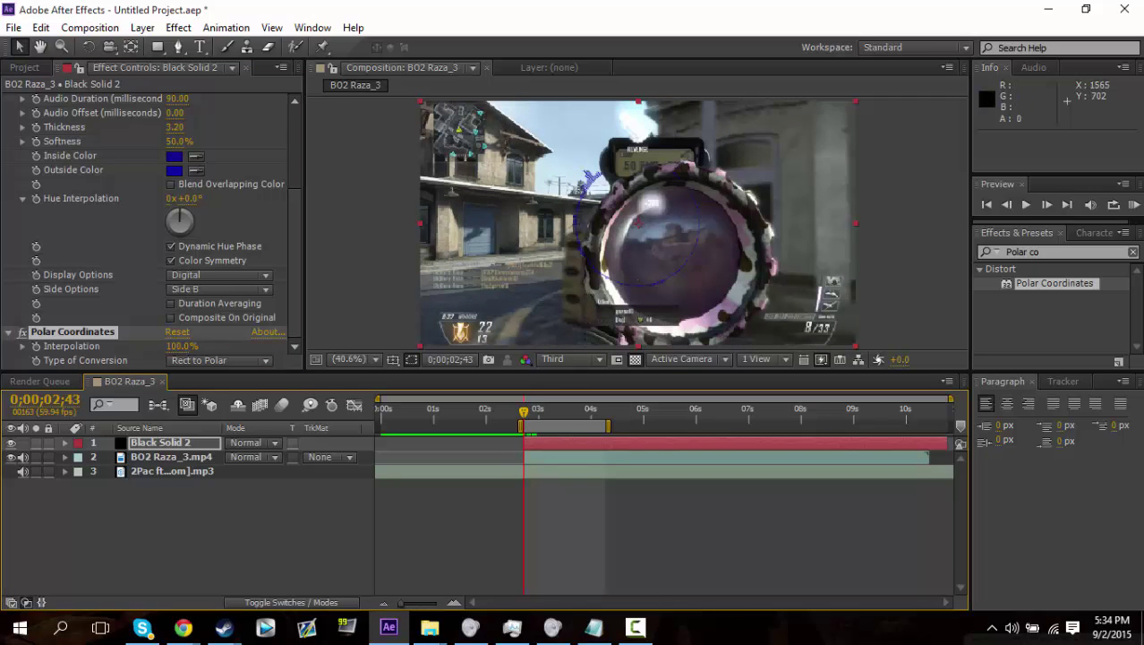
key(ctrl+z)
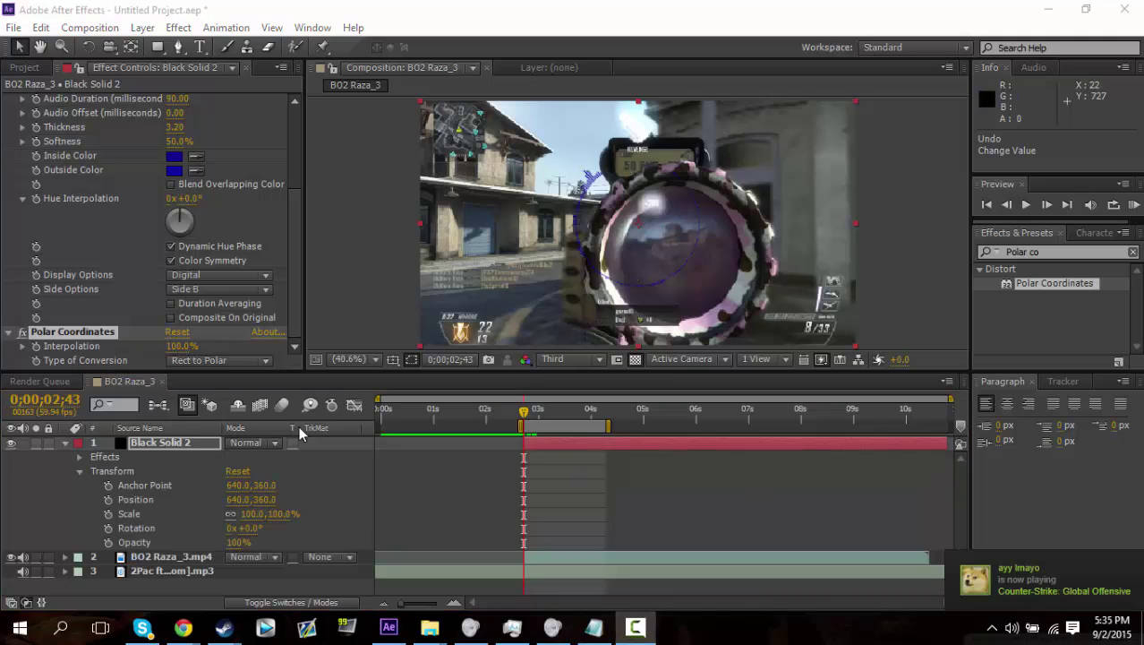
Step: Move Black Solid 2's Transform Position to 751, 440 to place the ring over the scope
click(65, 444)
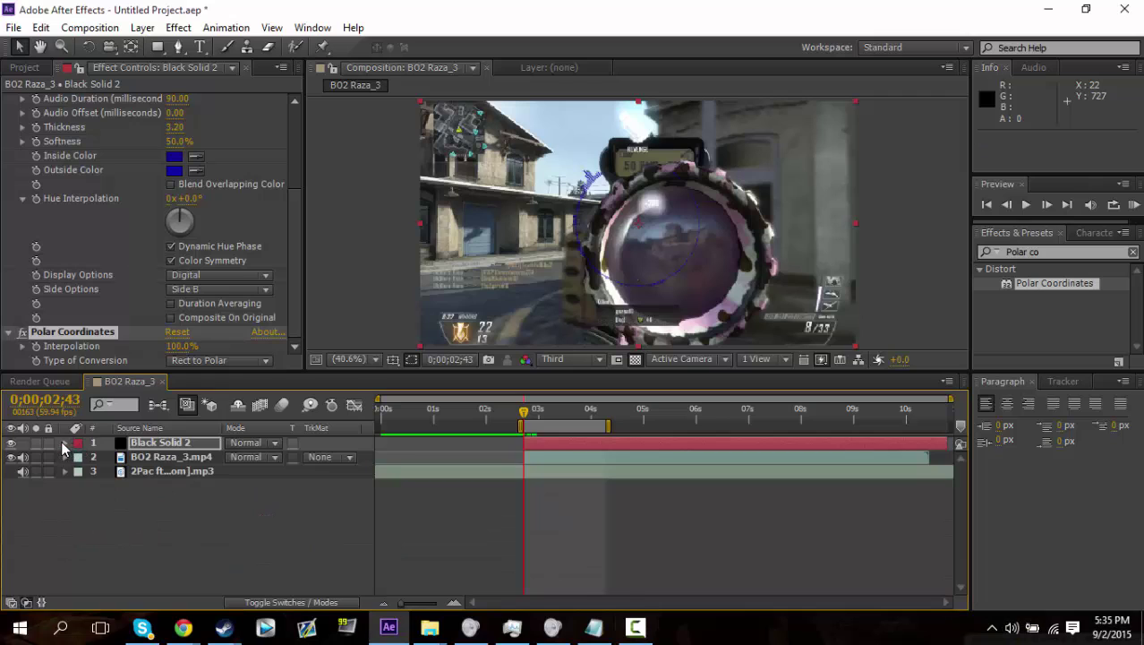
click(64, 444)
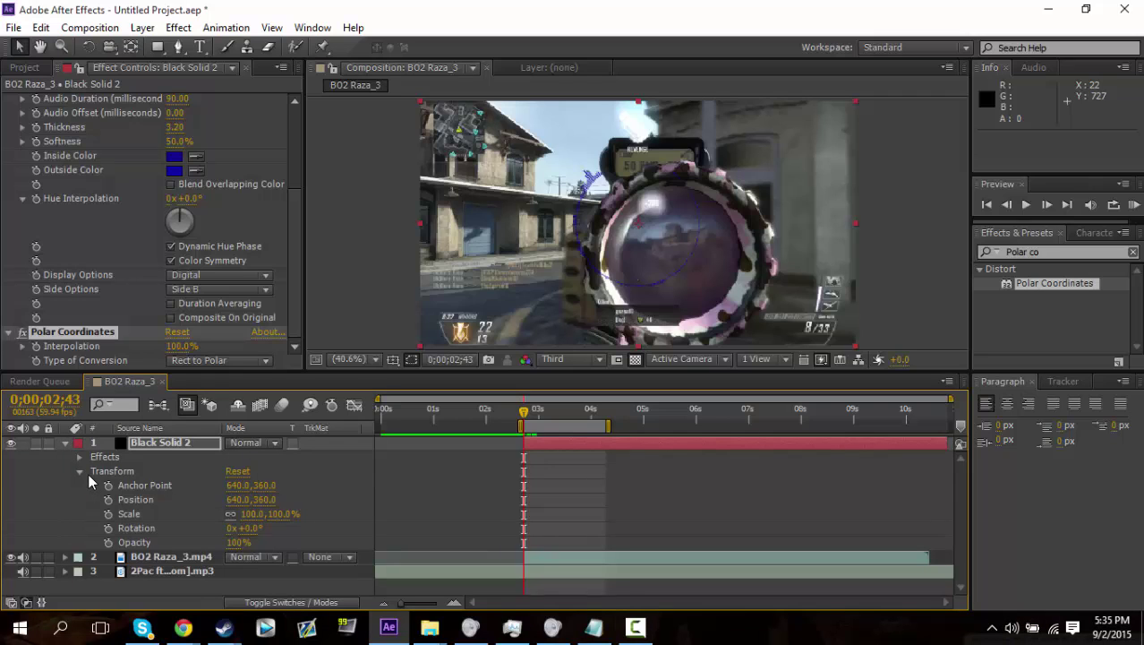
click(79, 472)
drag(265, 498, 323, 511)
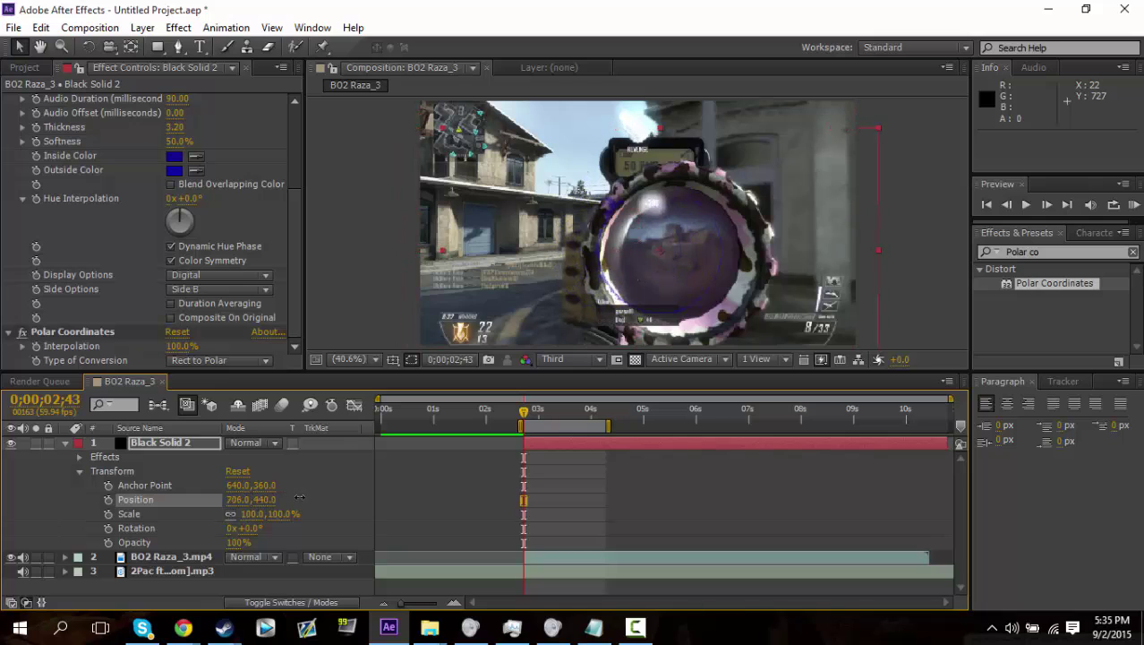
click(175, 445)
Step: Scale Black Solid 2's spectrum ring up to 150%
key(s)
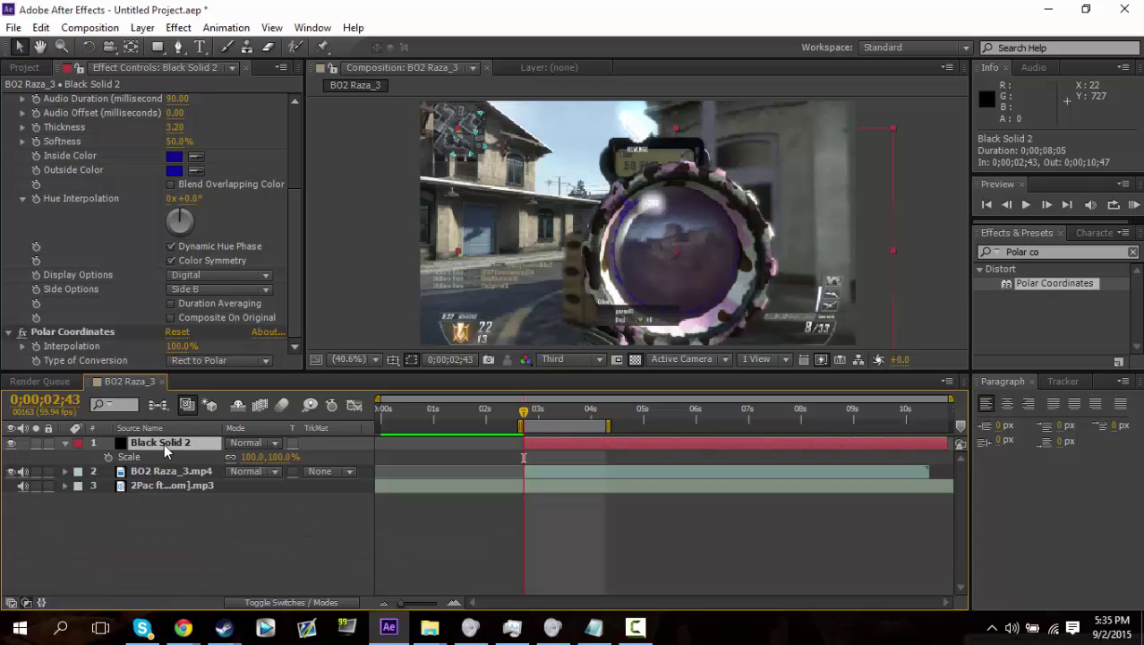
drag(257, 460, 304, 458)
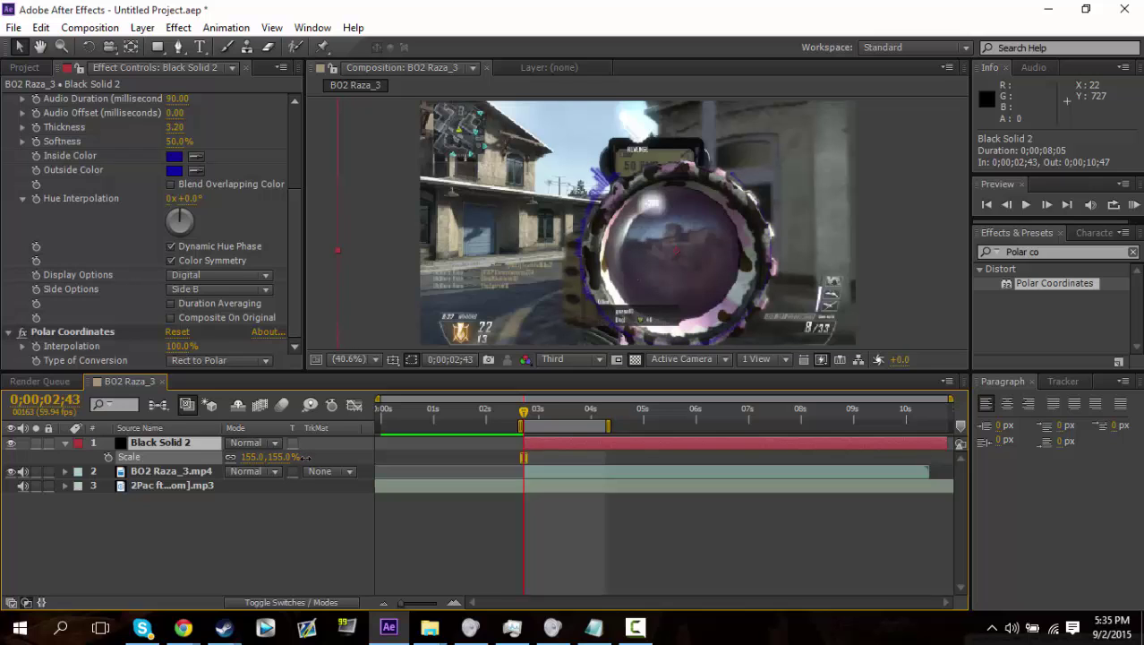
click(65, 443)
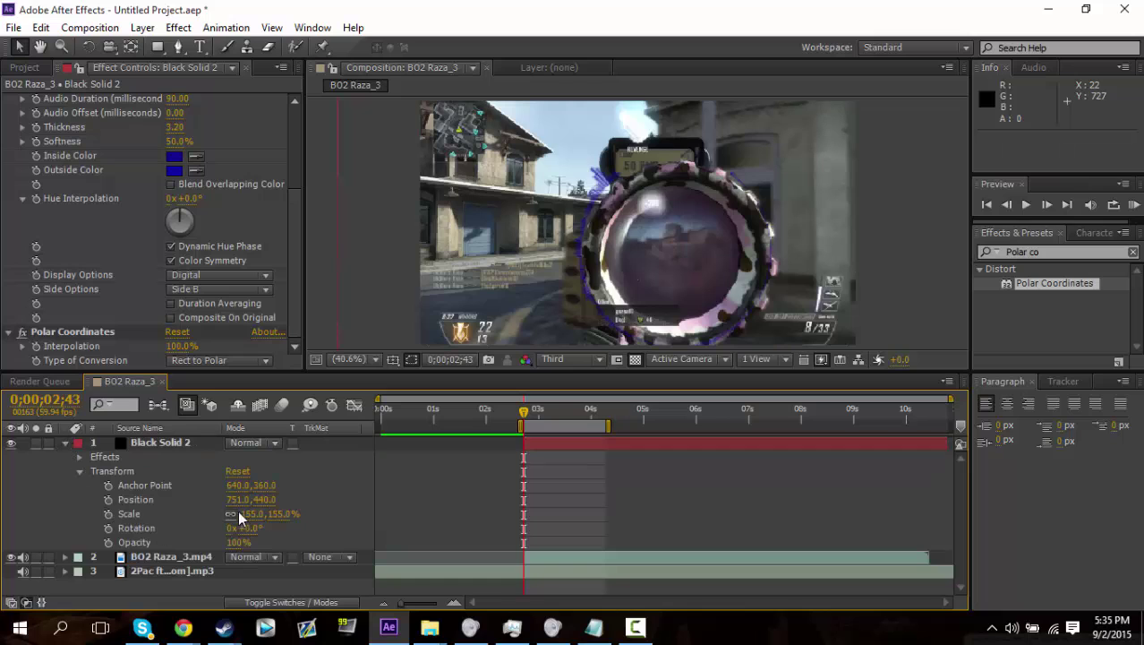
click(250, 514)
text(150)
key(Return)
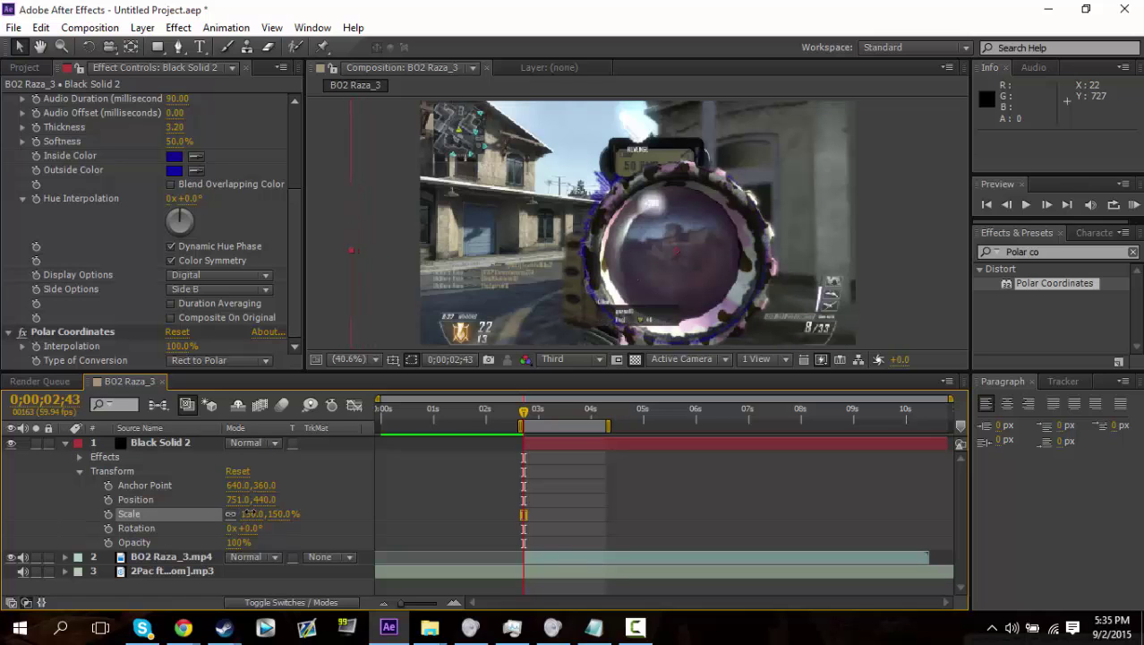
Step: Fine-tune the ring to 155% scale at position 764, 450 around the scope
mouse_move(249, 513)
mouse_down()
mouse_move(283, 514)
mouse_move(246, 504)
mouse_up()
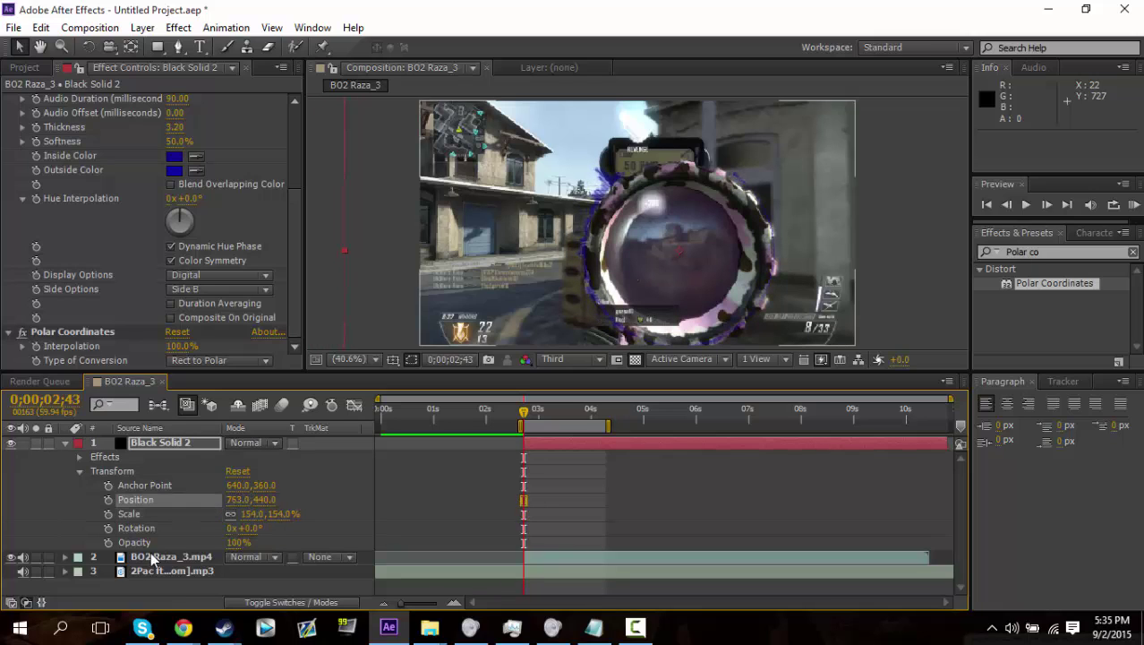
drag(238, 503, 242, 503)
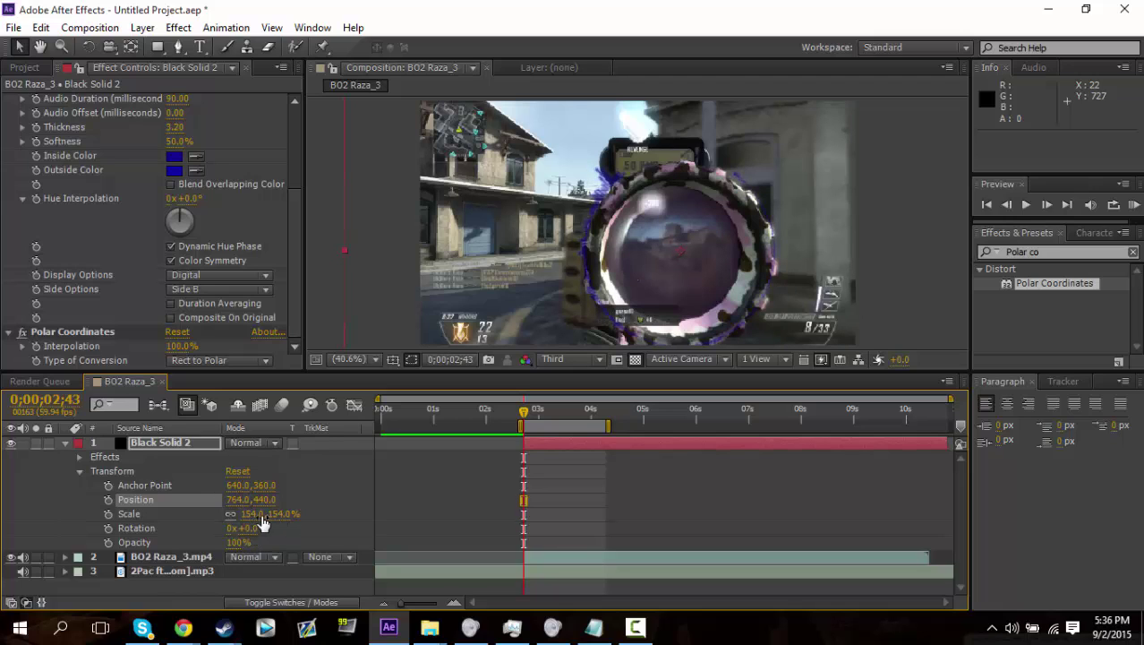
mouse_move(247, 513)
mouse_down()
mouse_move(273, 512)
mouse_move(269, 500)
mouse_up()
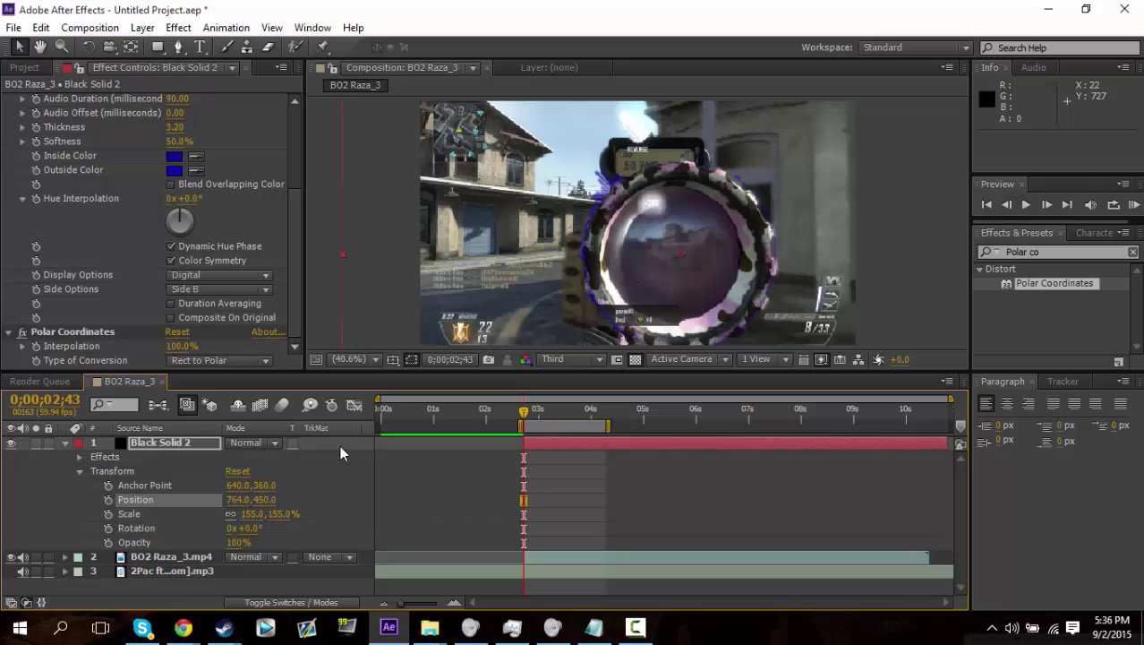
Step: Set Position and Scale keyframes for the ring at 155% on frame 2;43
click(1047, 206)
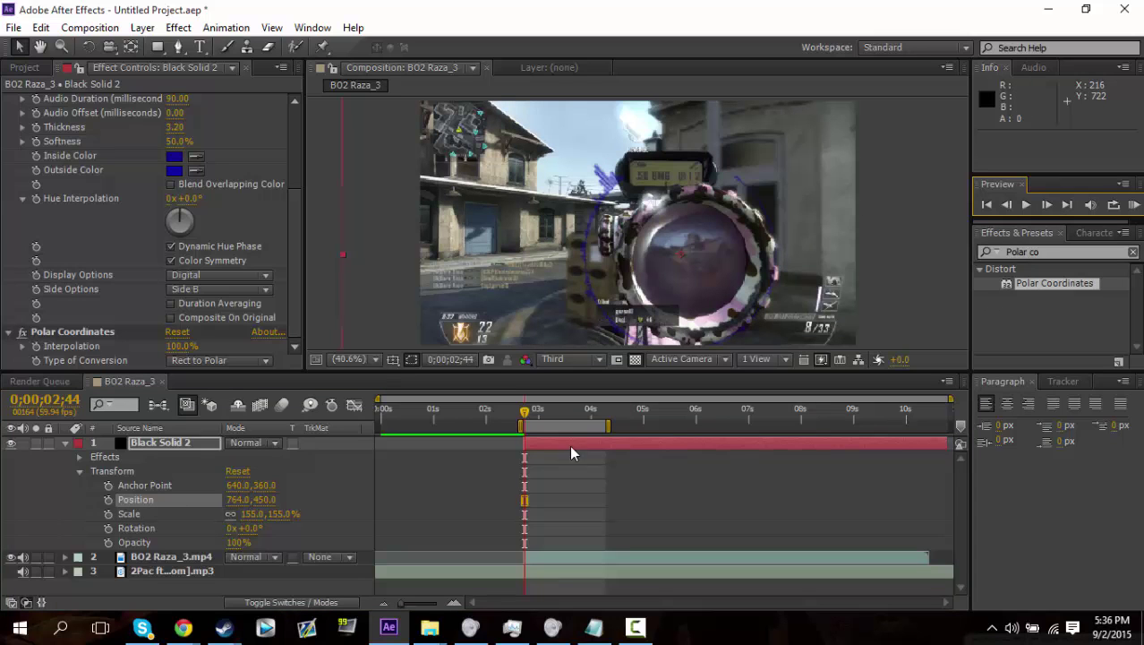
click(1002, 206)
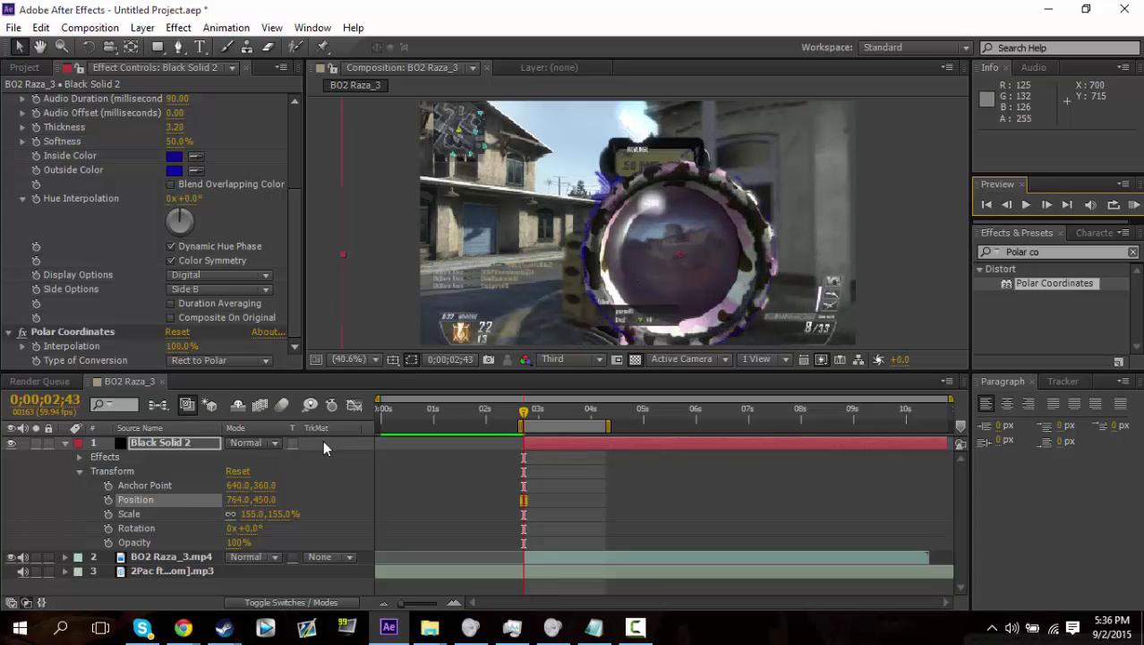
click(109, 513)
click(108, 499)
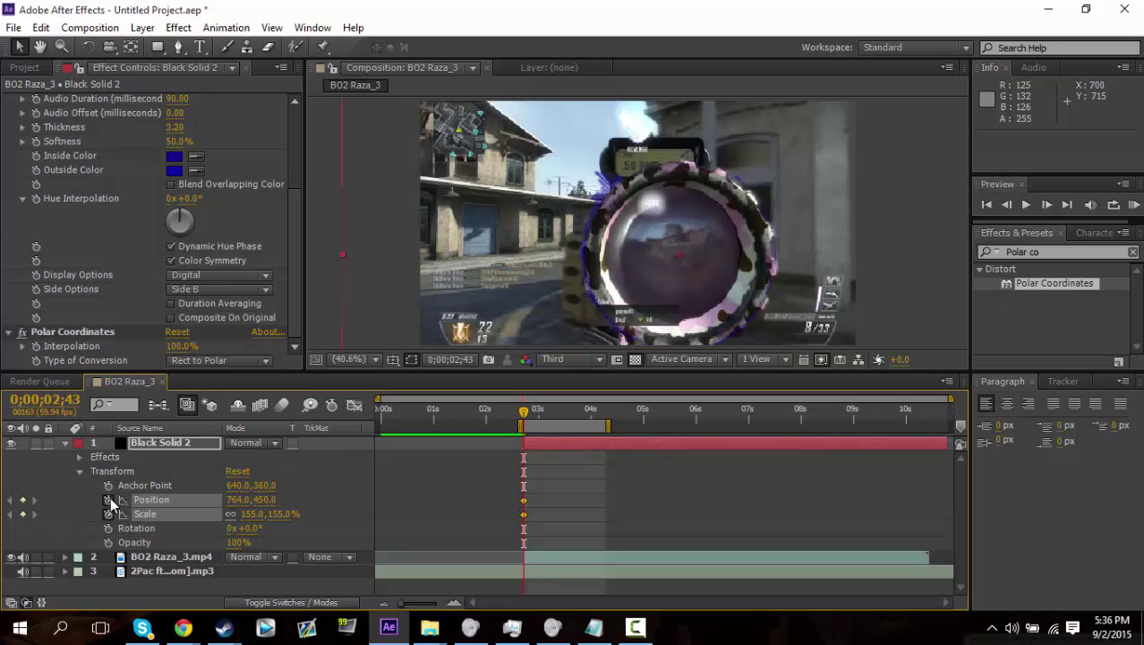
click(250, 514)
key(Return)
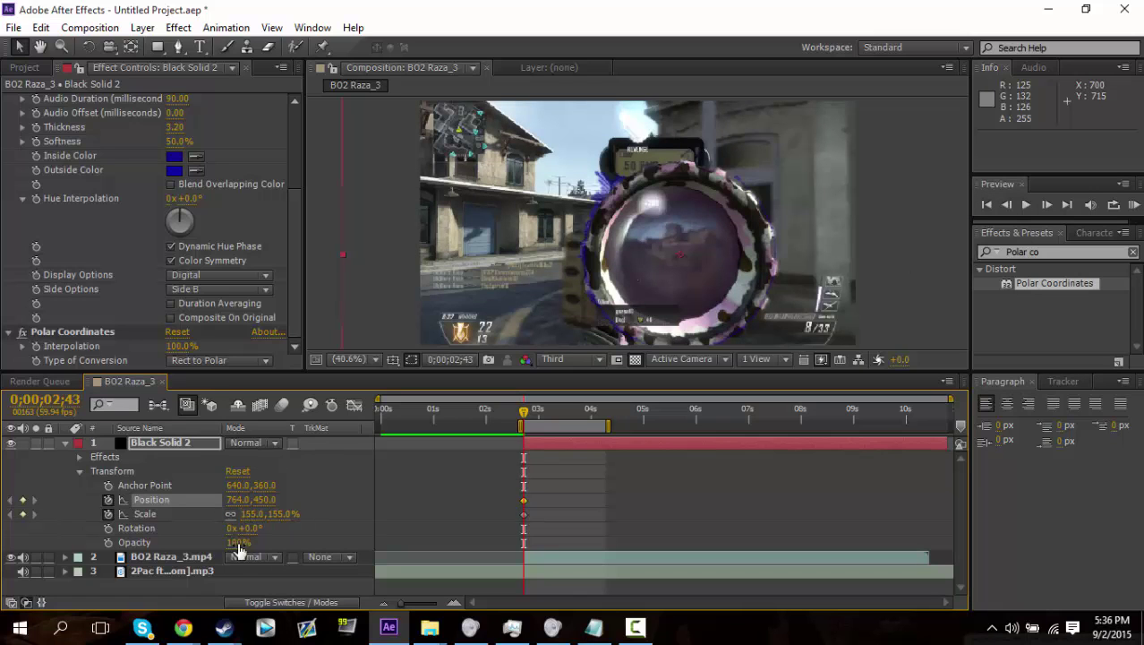
Step: On frame 2;44, shrink the ring to 128% and move it to 820.9, 476.1
click(1047, 205)
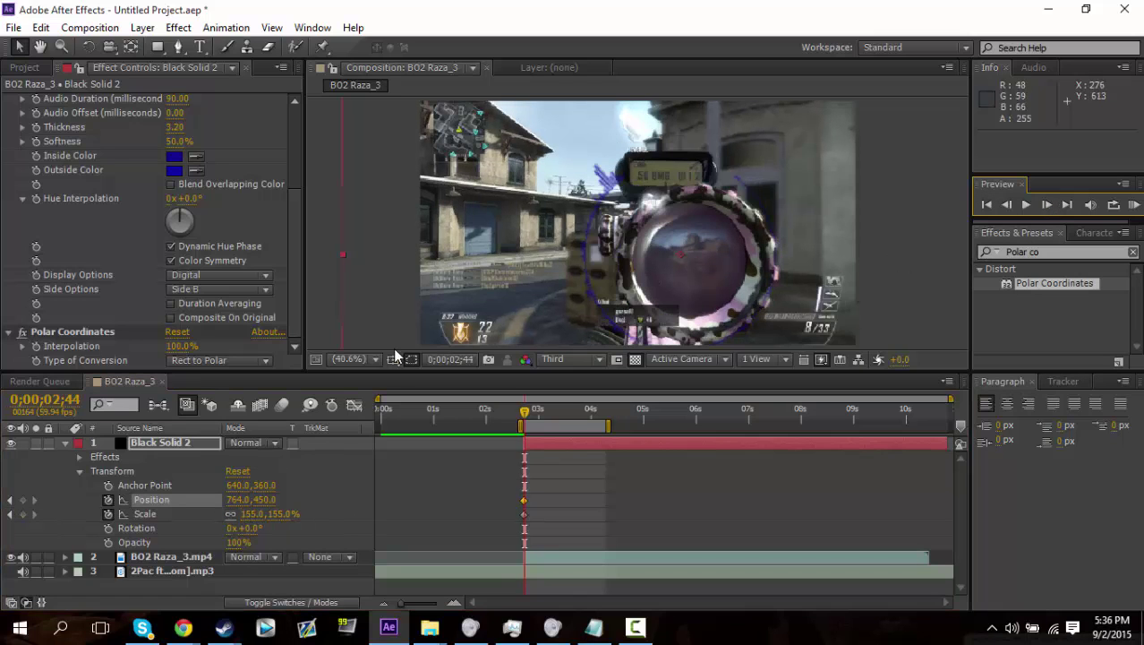
drag(250, 514, 228, 514)
click(525, 514)
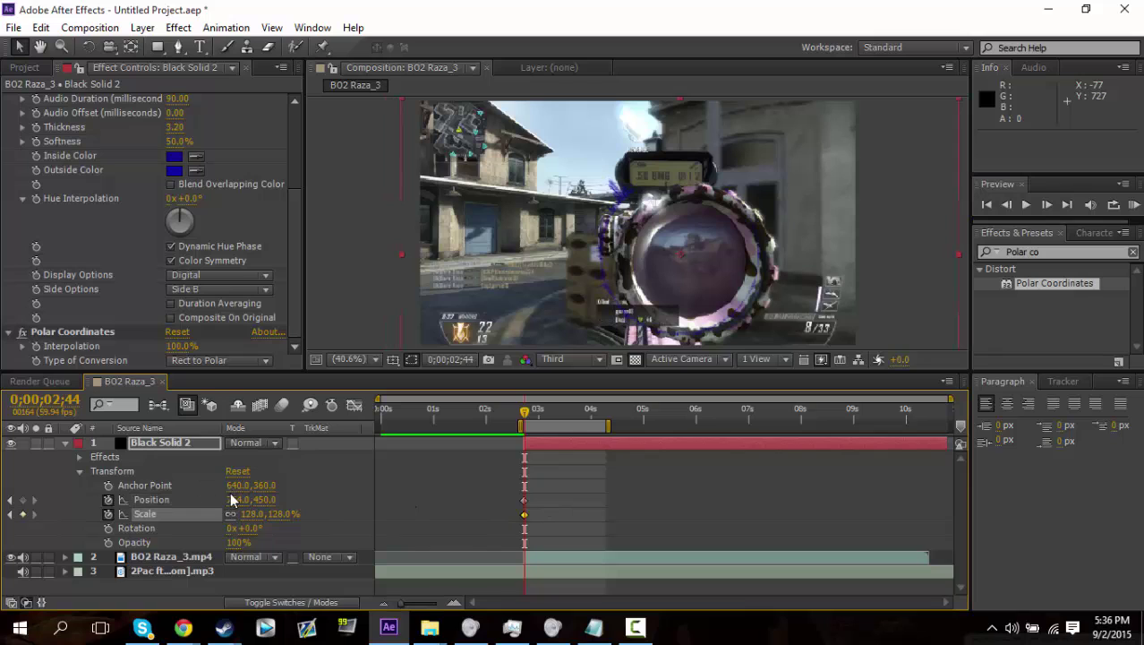
drag(238, 499, 260, 500)
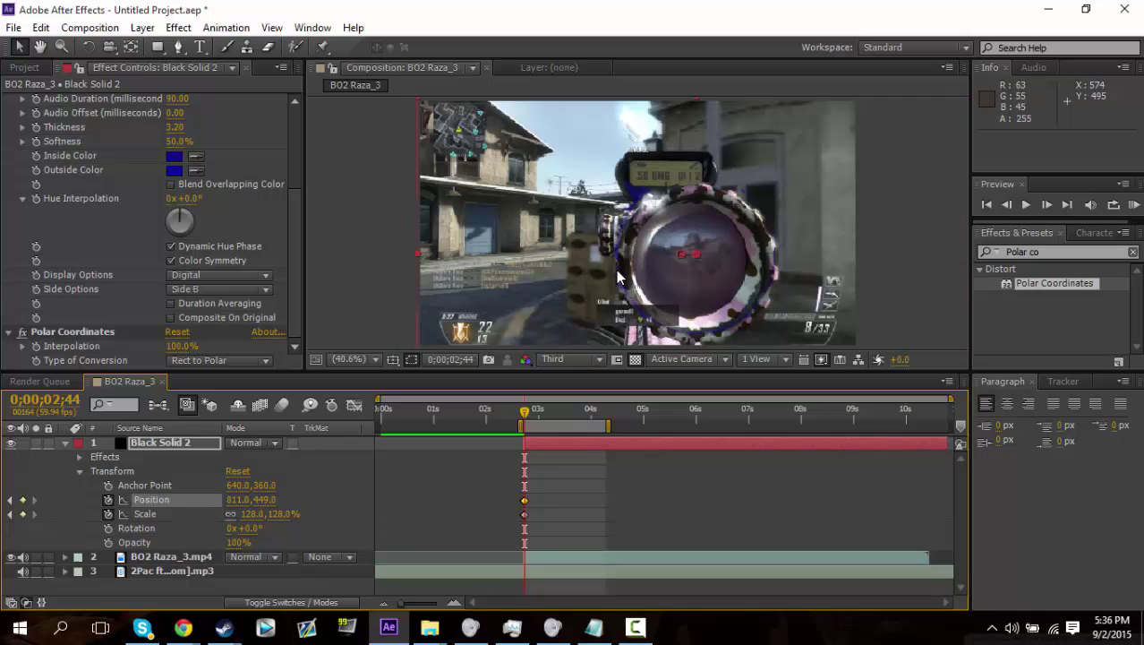
drag(557, 266, 574, 253)
key(ctrl+z)
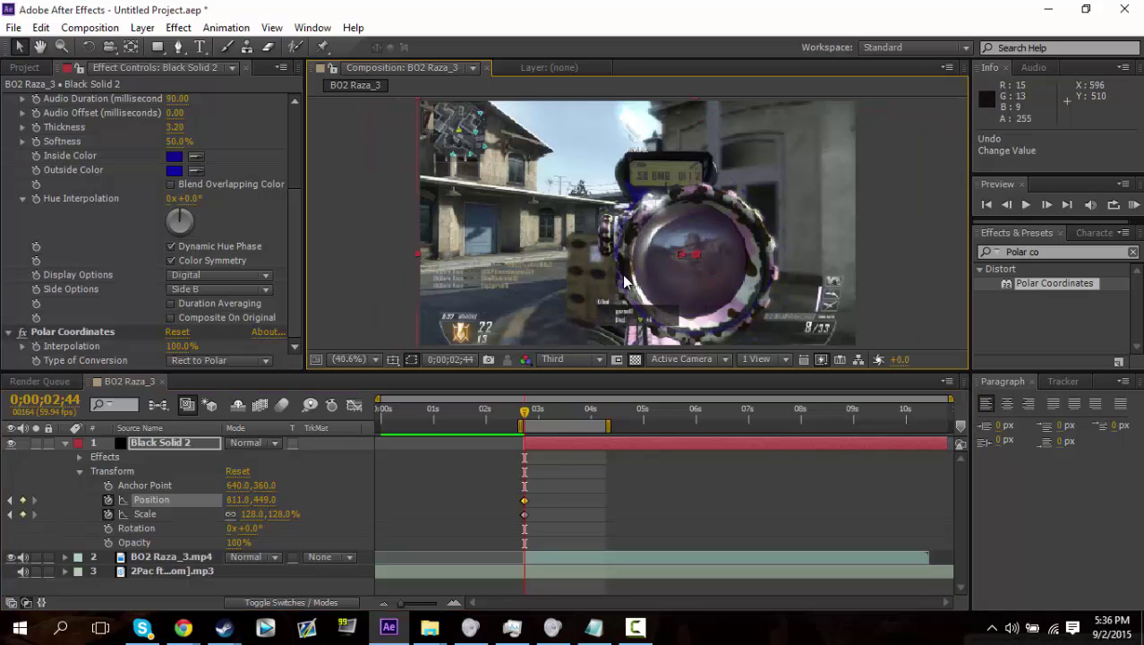
drag(624, 285, 626, 295)
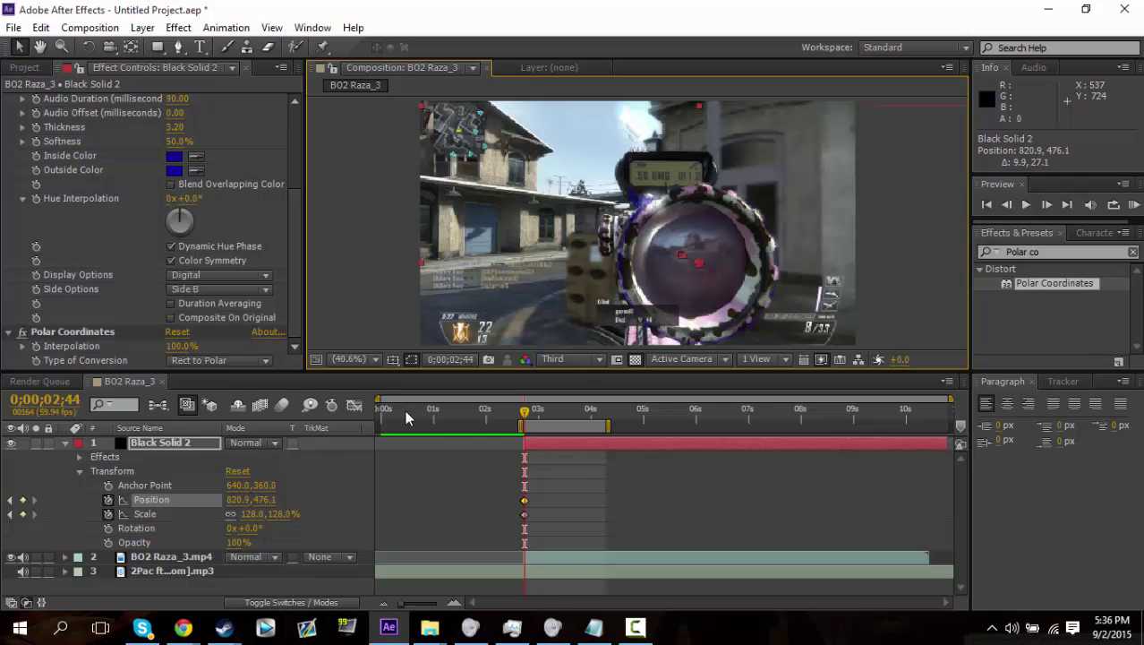
drag(376, 397, 445, 398)
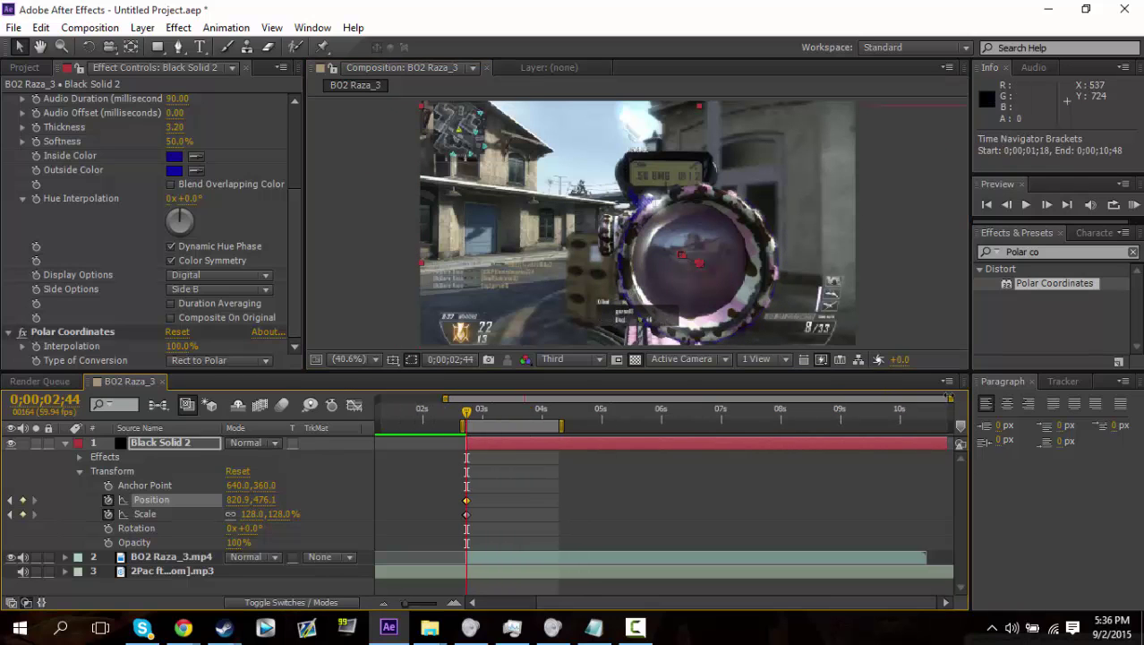
drag(940, 398, 620, 398)
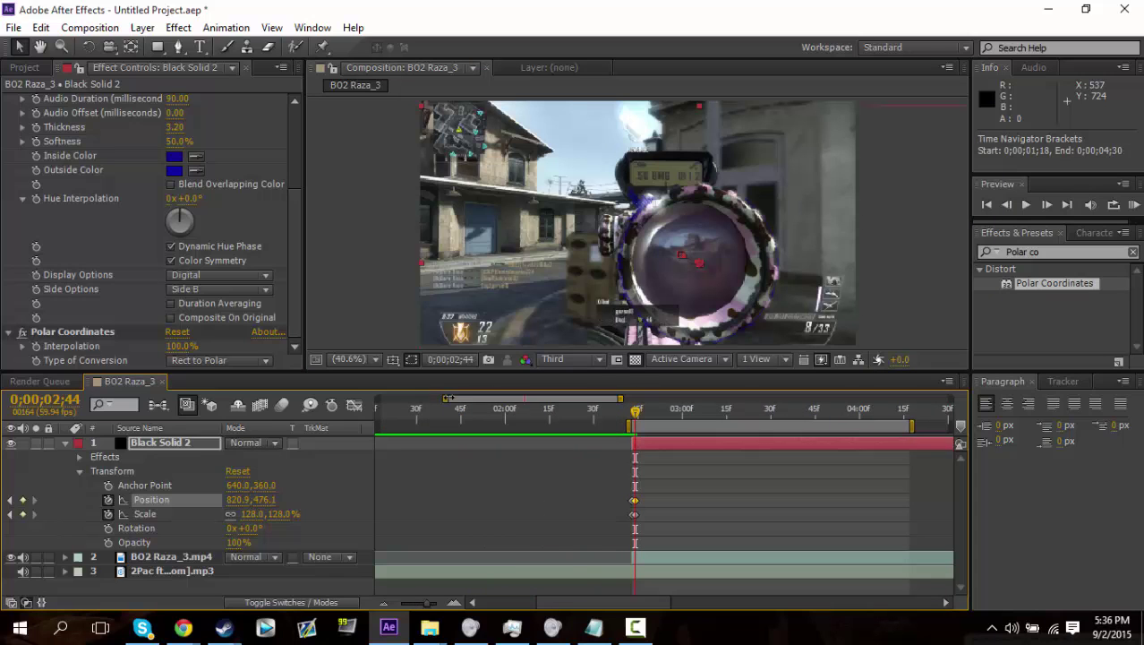
drag(446, 397, 484, 398)
click(1005, 205)
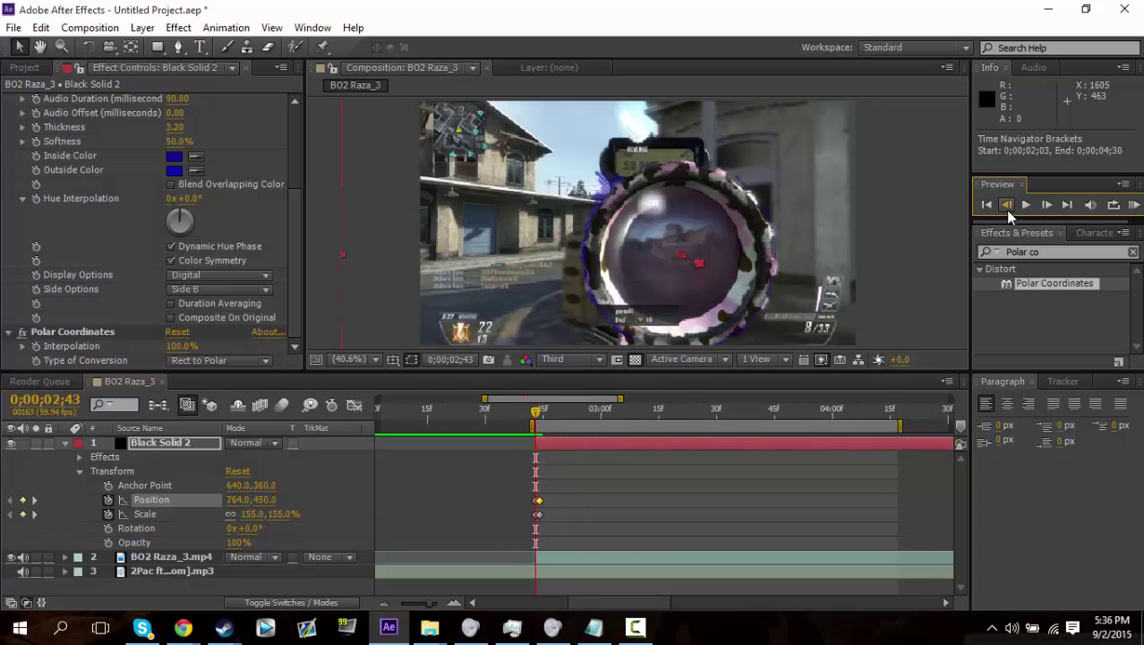
click(1046, 207)
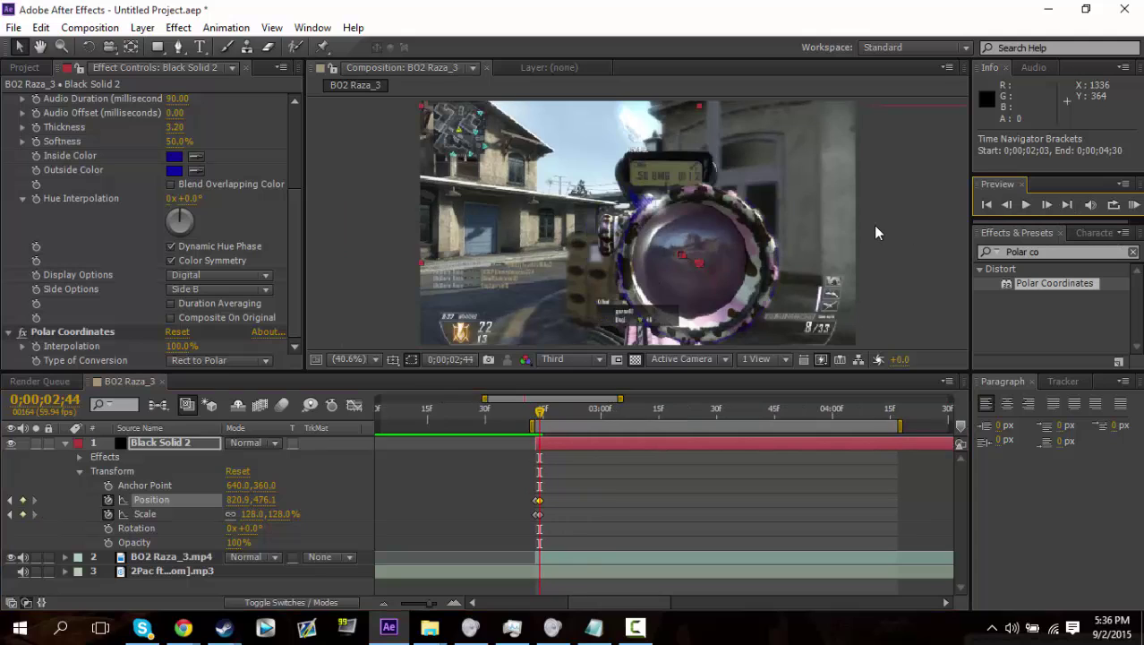